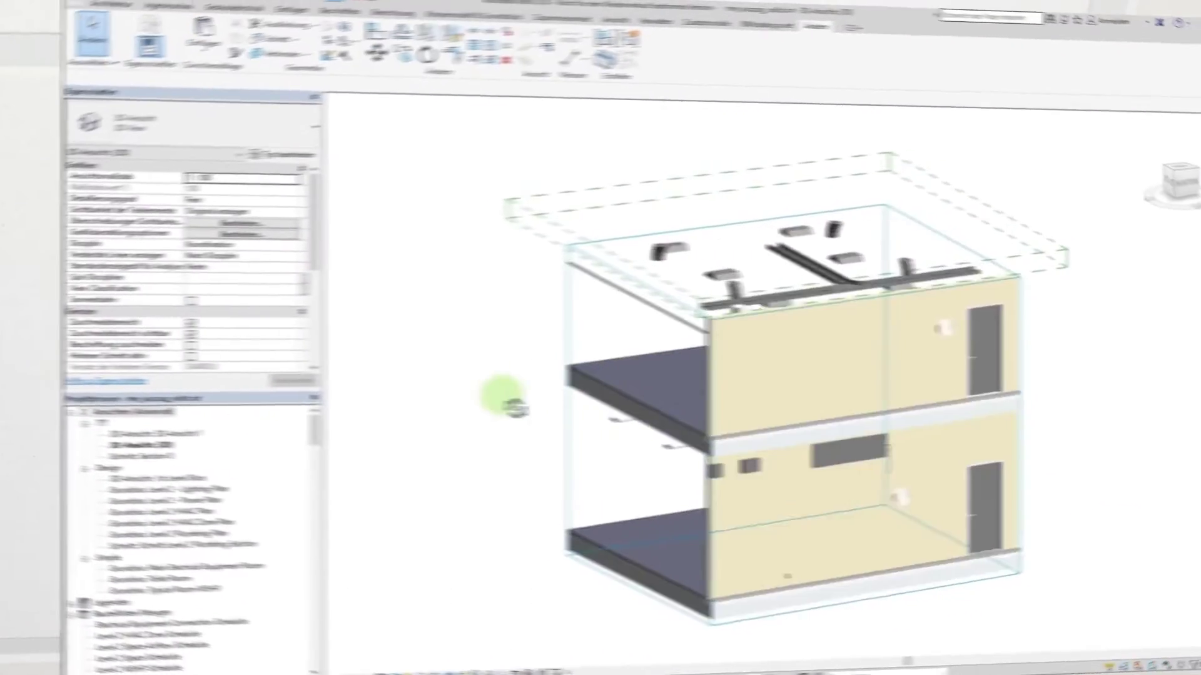
- Orbit and zoom the 3D view to look over the T-shaped cable tray model
mouse_move(514, 406)
middle_mouse_down("shift")
mouse_move(730, 429)
mouse_move(774, 547)
mouse_move(724, 617)
middle_mouse_up("shift")
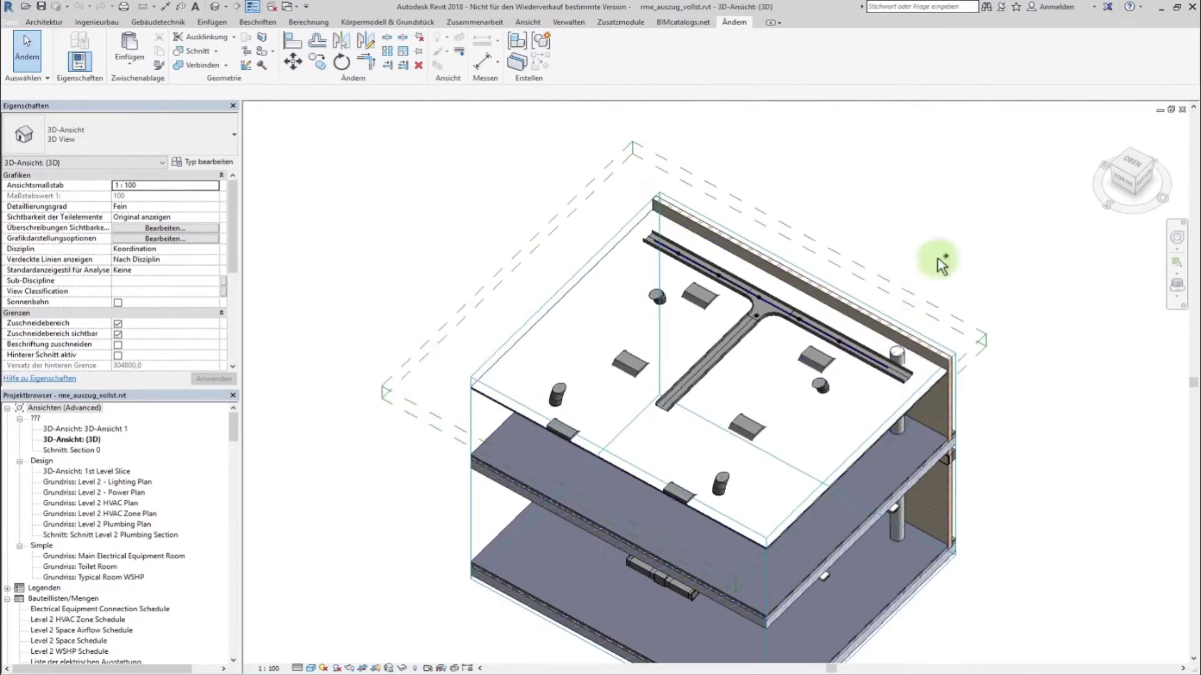
scroll(936, 407, "up", 2)
scroll(836, 555, "up", 3)
scroll(823, 547, "up", 1)
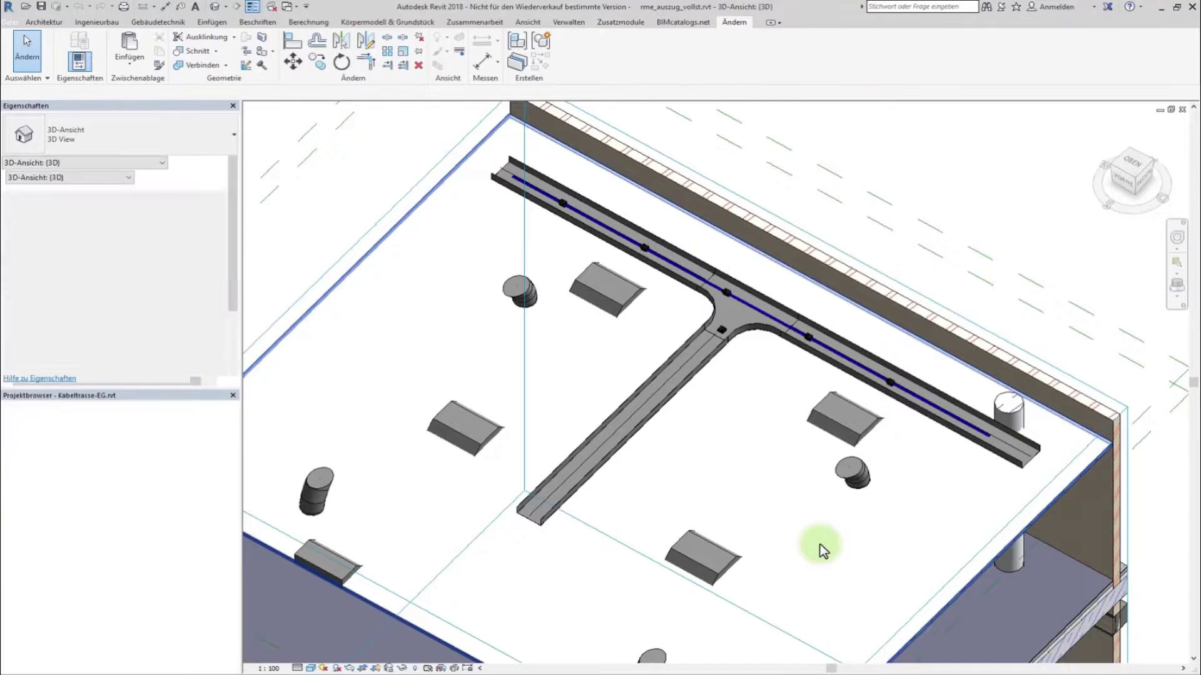
- Open the 1 - Lighting floor plan and browse the catalog to Wieland Electric gesisElectronic
double_click(94, 461)
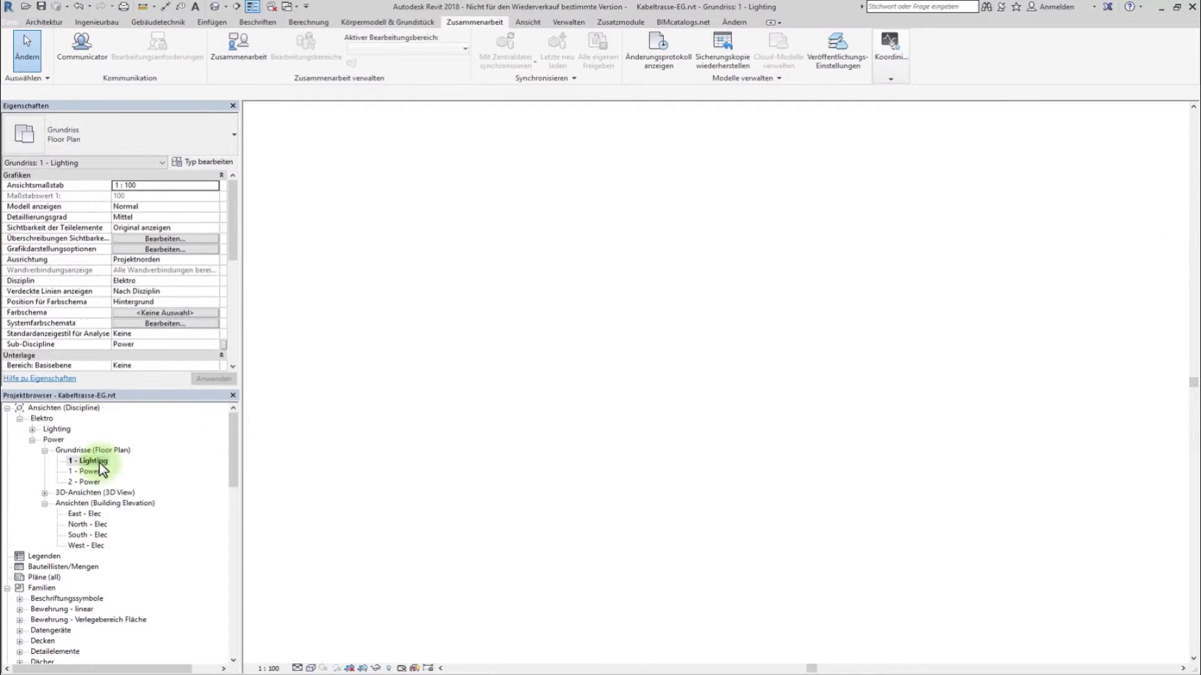
left_click(695, 22)
left_click(17, 47)
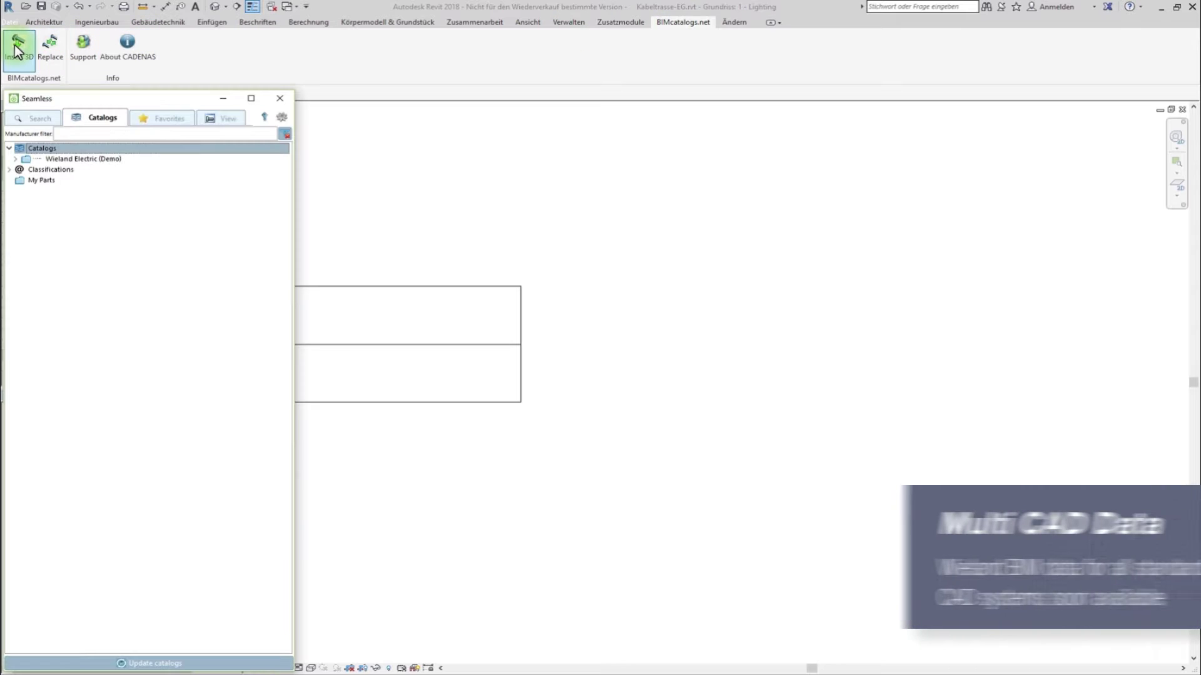
left_click(17, 160)
left_click(22, 191)
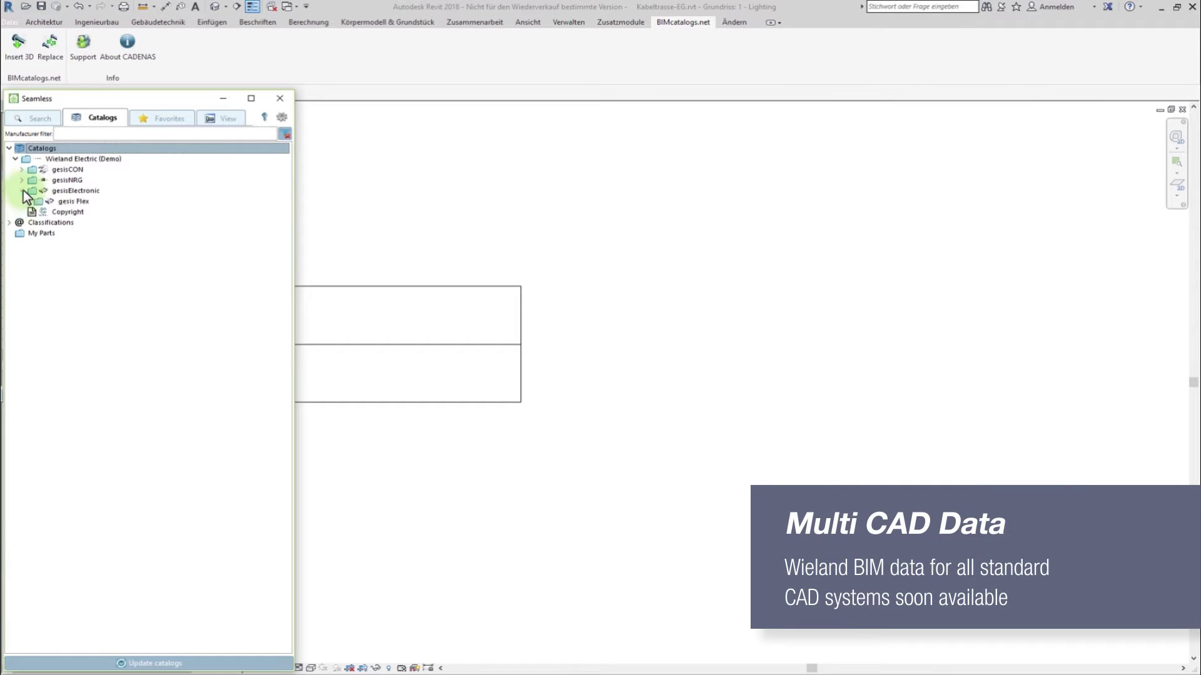
- Pick a gesis Flex add-on mounting rail assembly set and place it on the plan
left_click(30, 211)
left_click(34, 212)
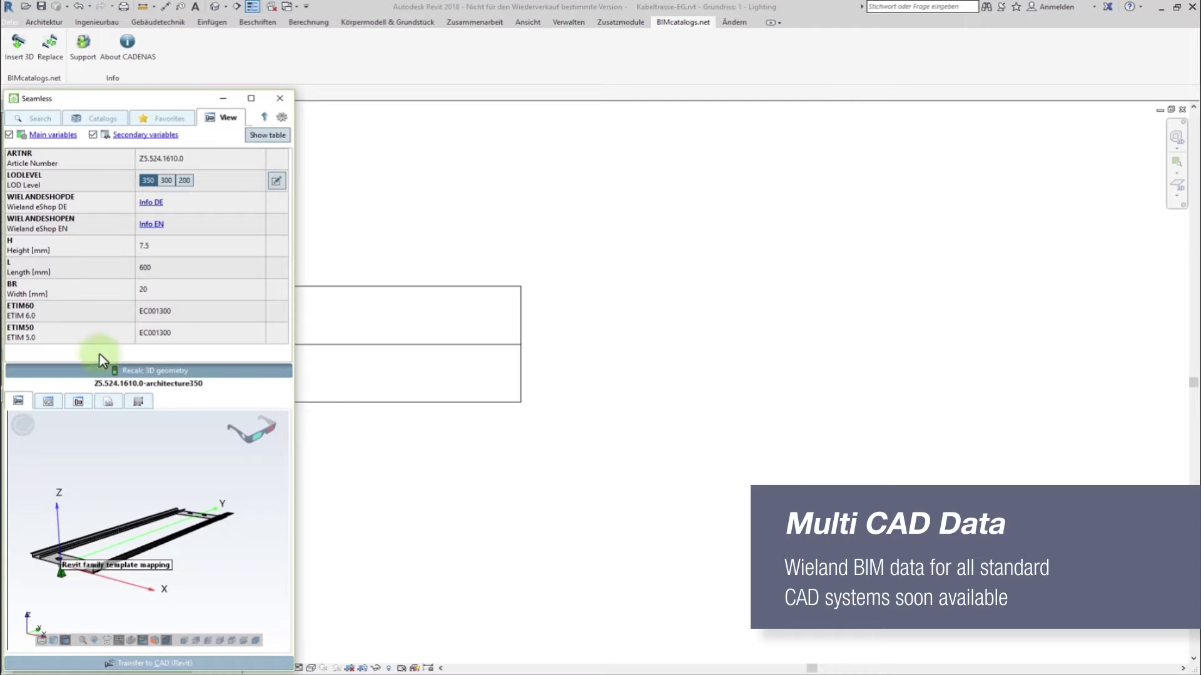
mouse_move(163, 507)
left_mouse_down()
mouse_move(175, 496)
mouse_move(172, 547)
left_mouse_up()
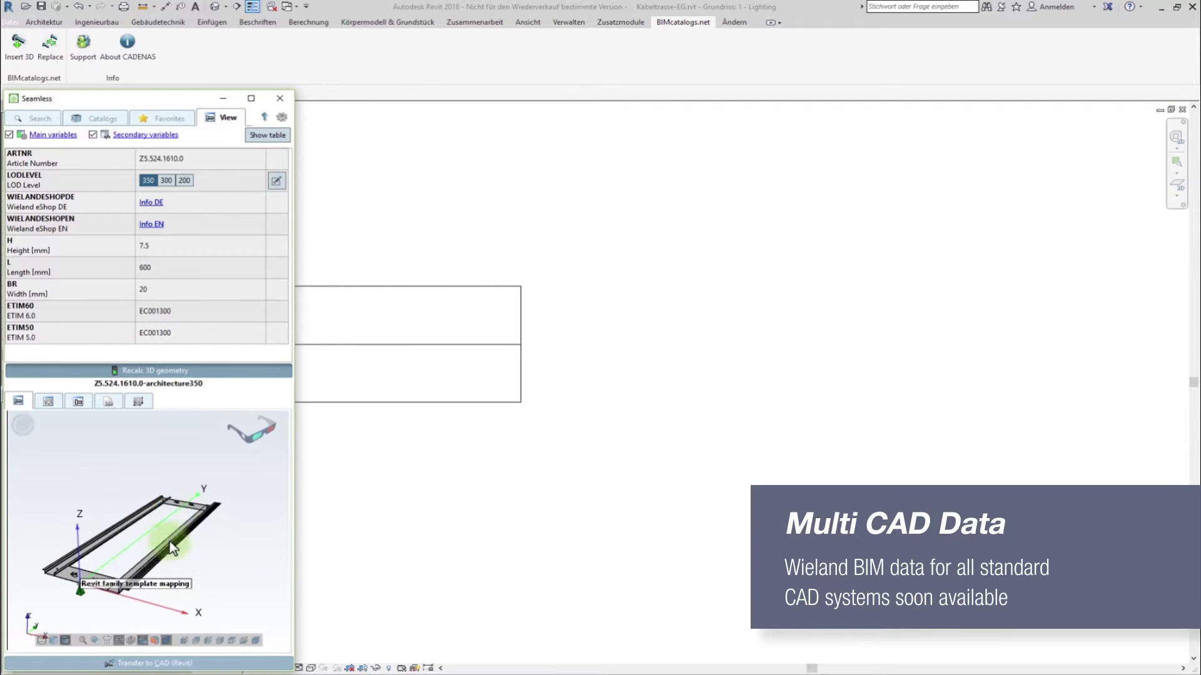
left_click(177, 664)
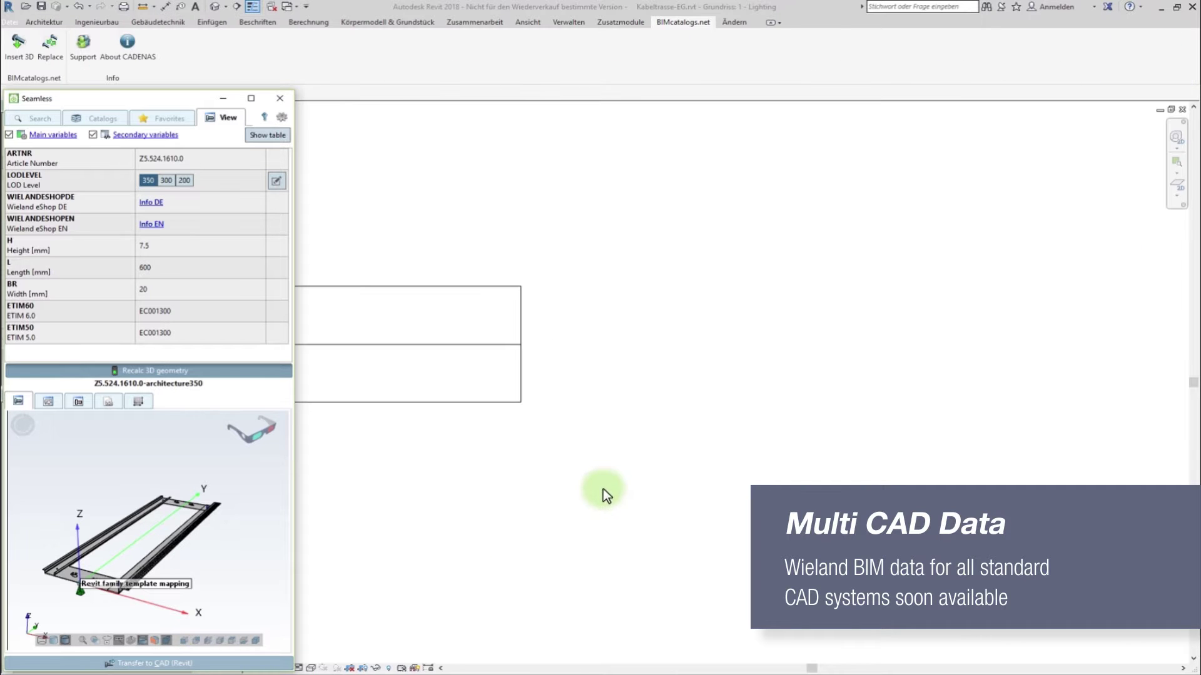
left_click(730, 477)
- Place a gesis Flex Modular module from the catalog onto the mounting rail
scroll(736, 472, "up", 2)
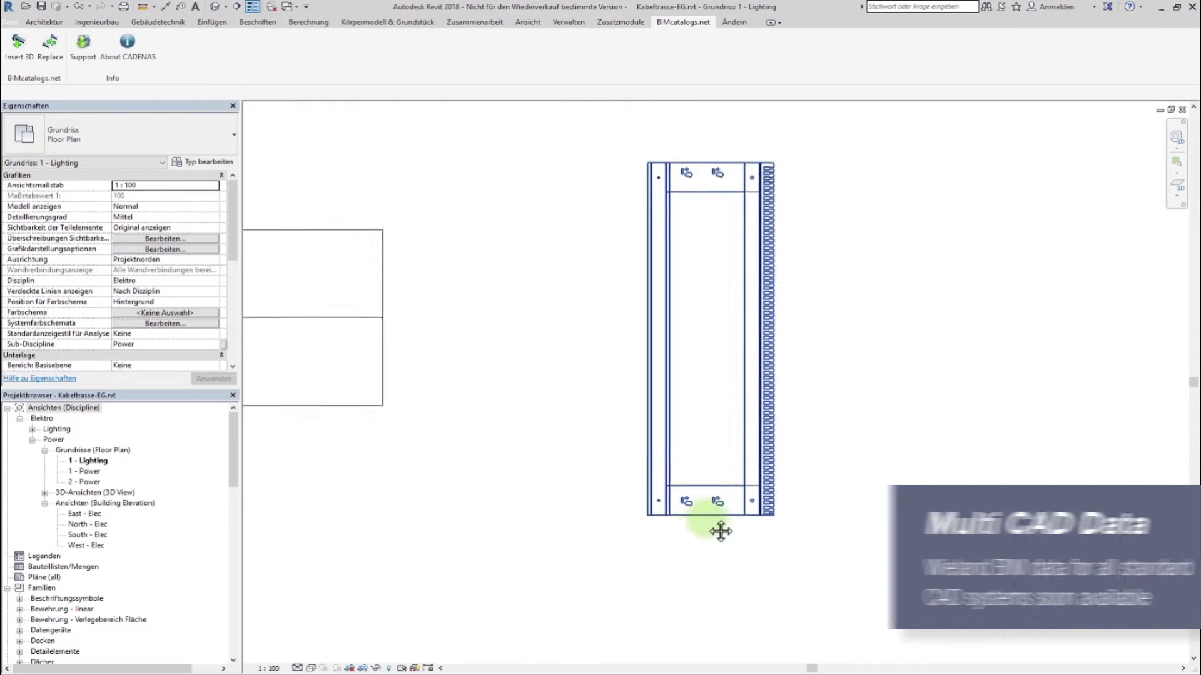
scroll(719, 538, "up", 2)
scroll(713, 561, "down", 1)
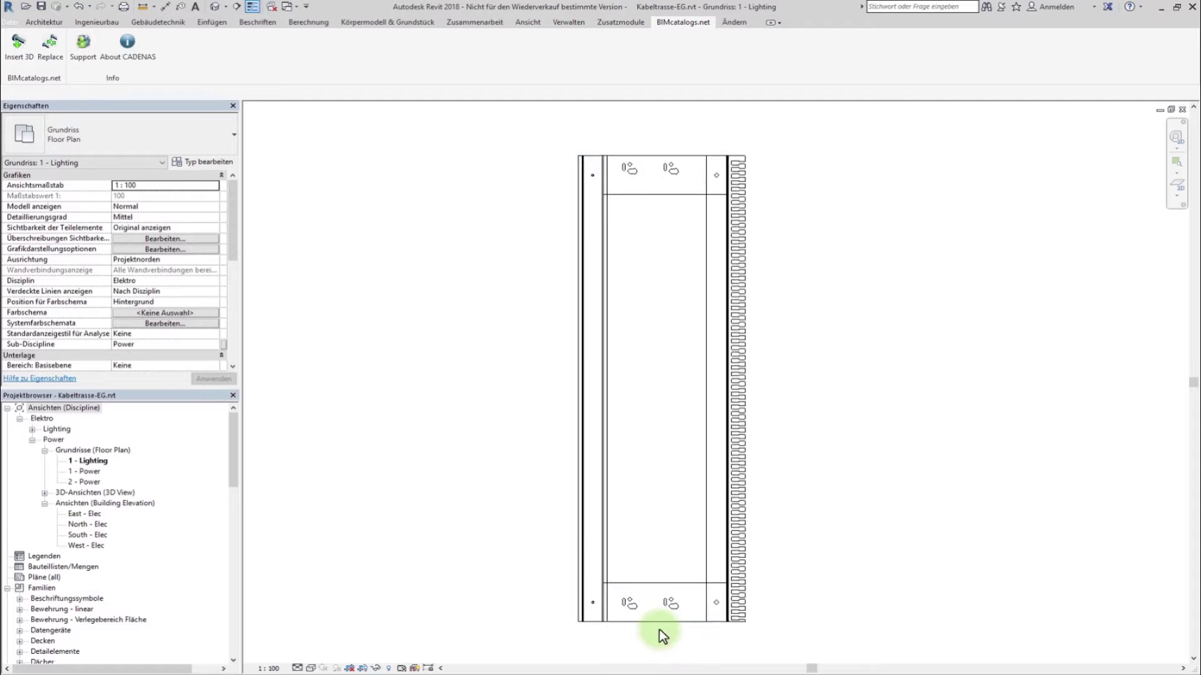
left_click(19, 47)
left_click(99, 118)
left_click(33, 243)
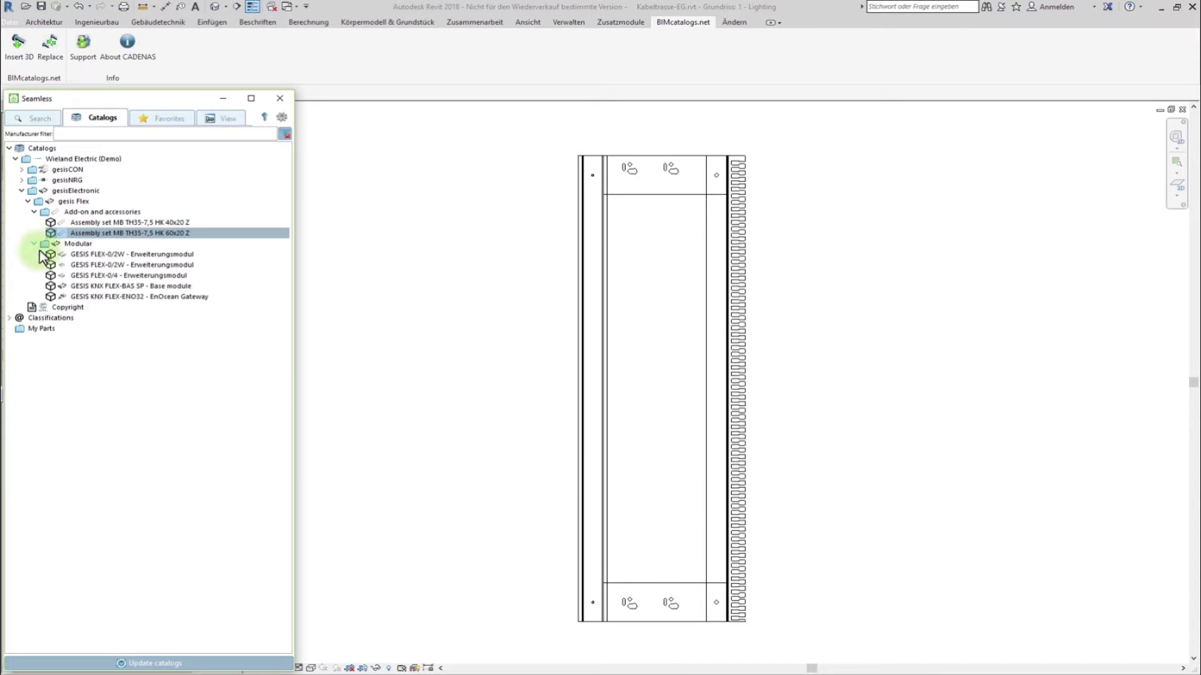
double_click(43, 275)
left_click_drag(172, 510, 159, 513)
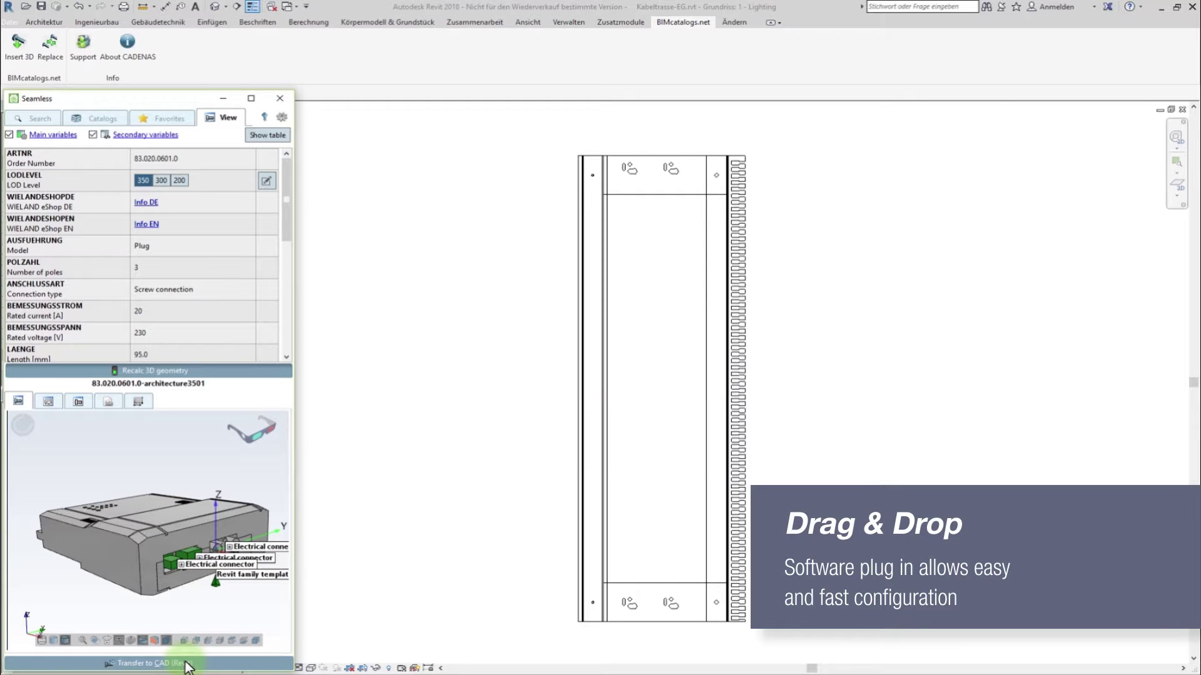
left_click_drag(186, 667, 644, 541)
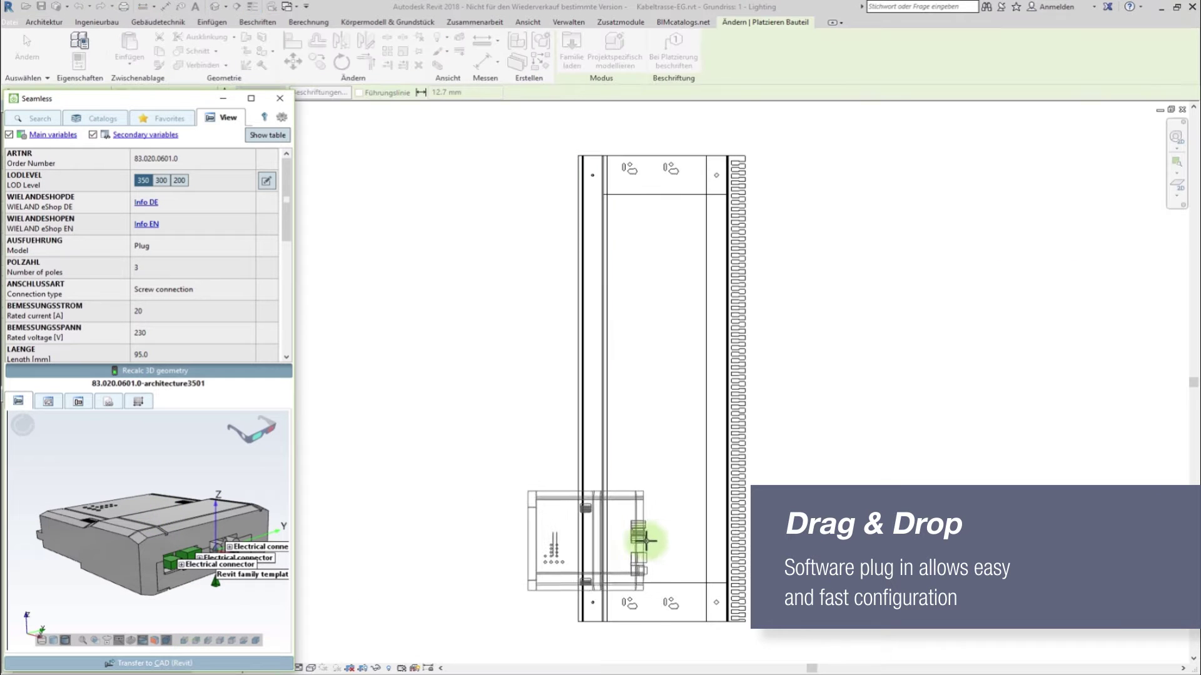
left_click(656, 537)
key("Escape")
left_click(161, 153)
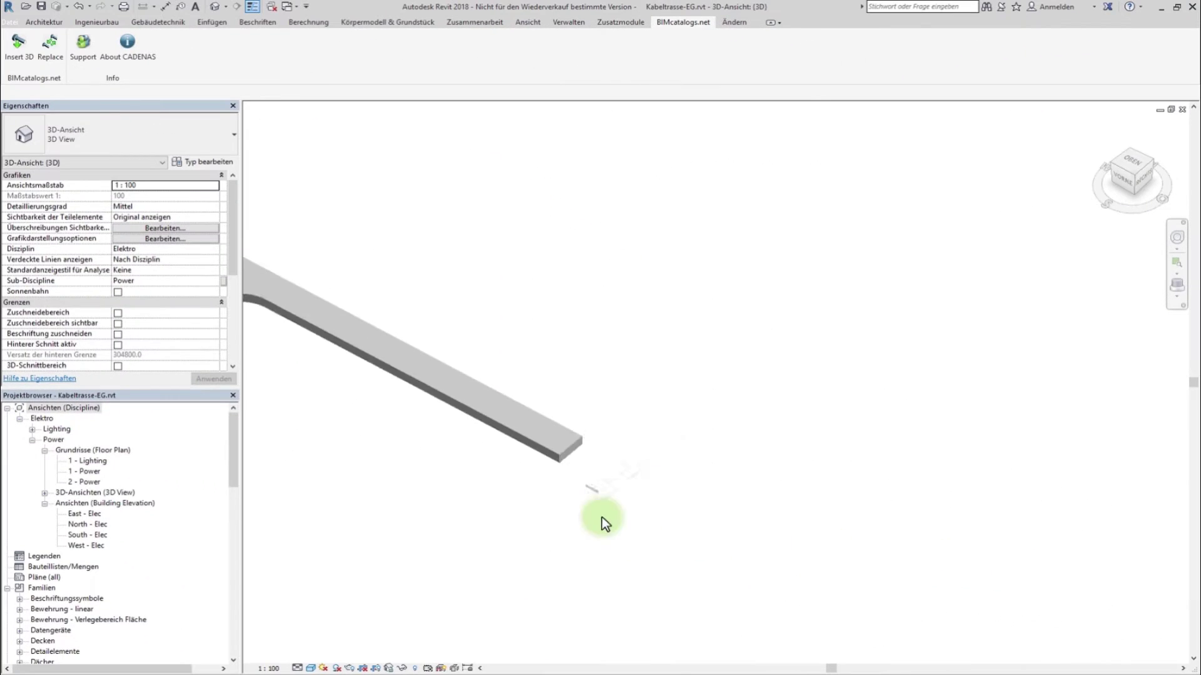
- Zoom in and orbit the view to inspect the placed module
scroll(693, 523, "up", 2)
scroll(764, 584, "up", 2)
scroll(872, 550, "up", 2)
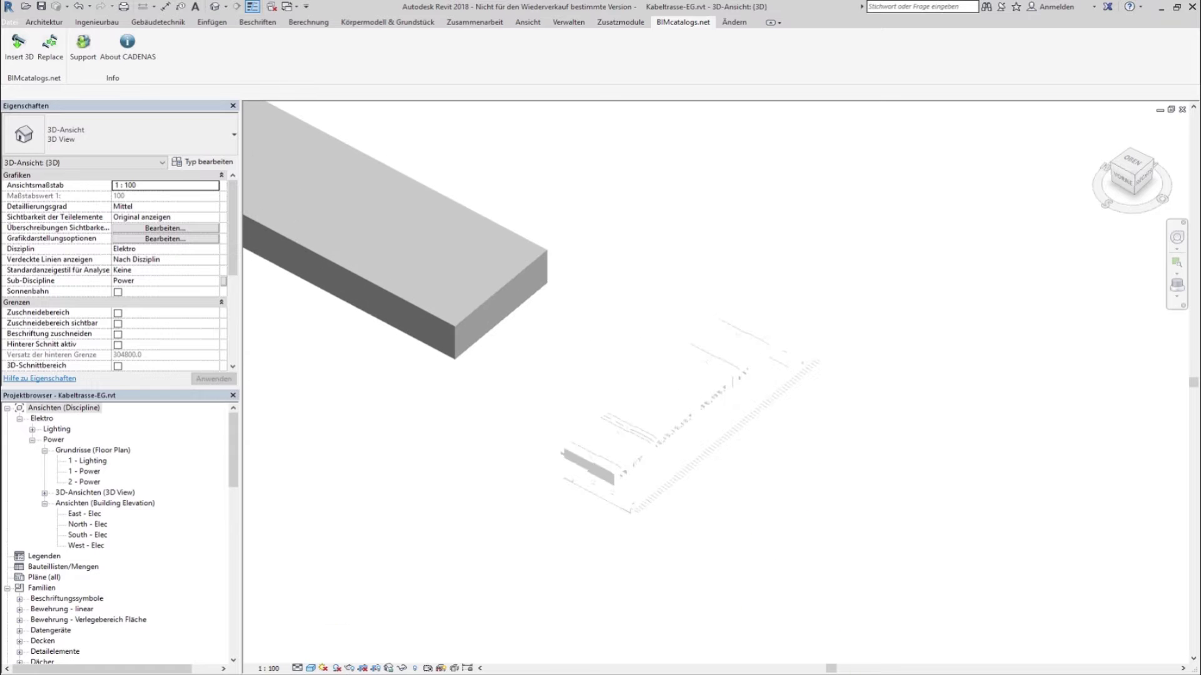
left_click(706, 439)
mouse_move(753, 436)
middle_mouse_down("shift")
mouse_move(772, 450)
mouse_move(722, 386)
mouse_move(772, 544)
middle_mouse_up("shift")
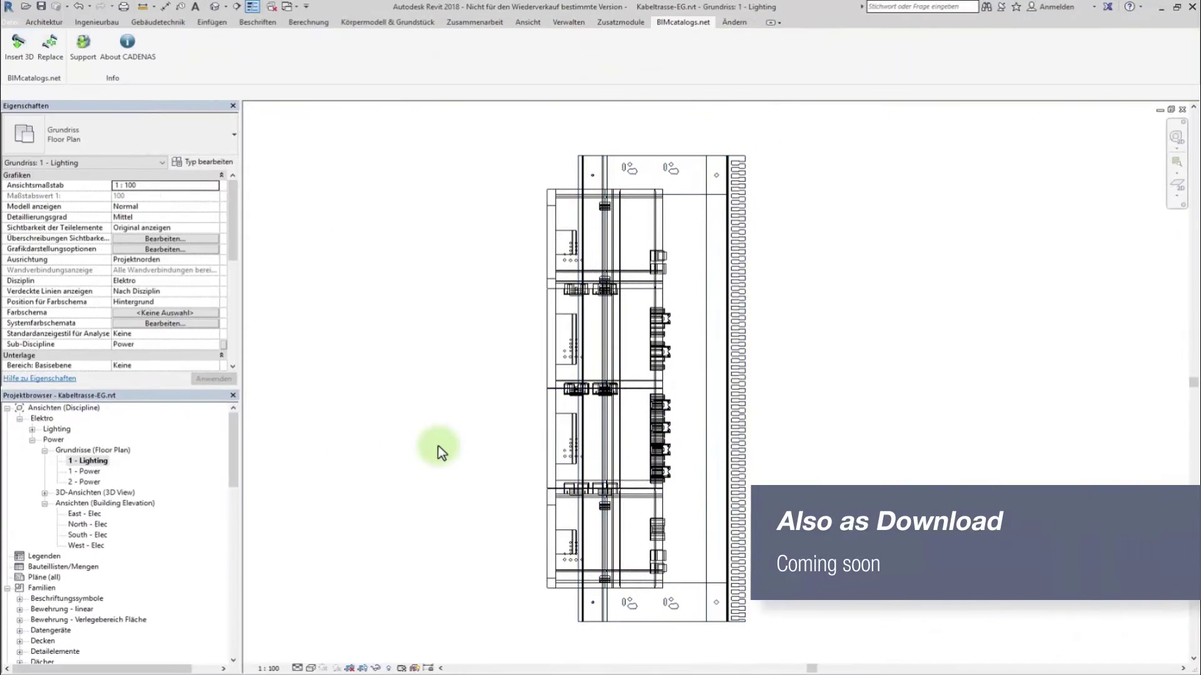
- Choose a gesisCON male connector from the catalog and transfer it into Revit
left_click(19, 44)
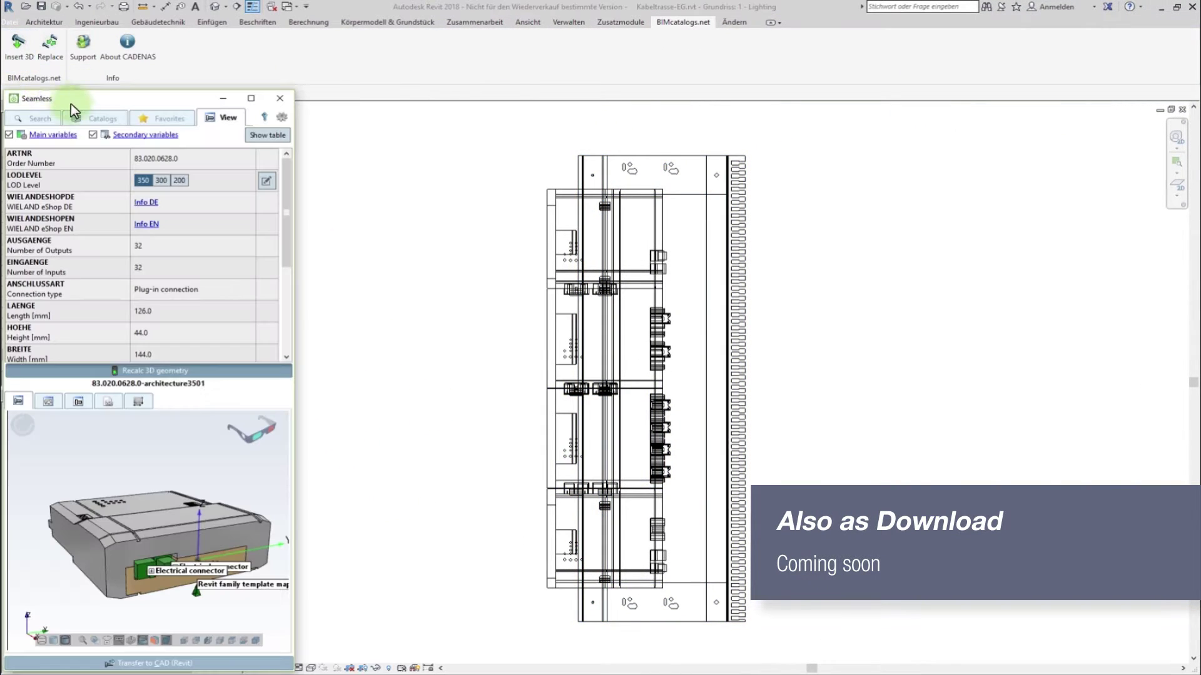
left_click(92, 120)
left_click(22, 169)
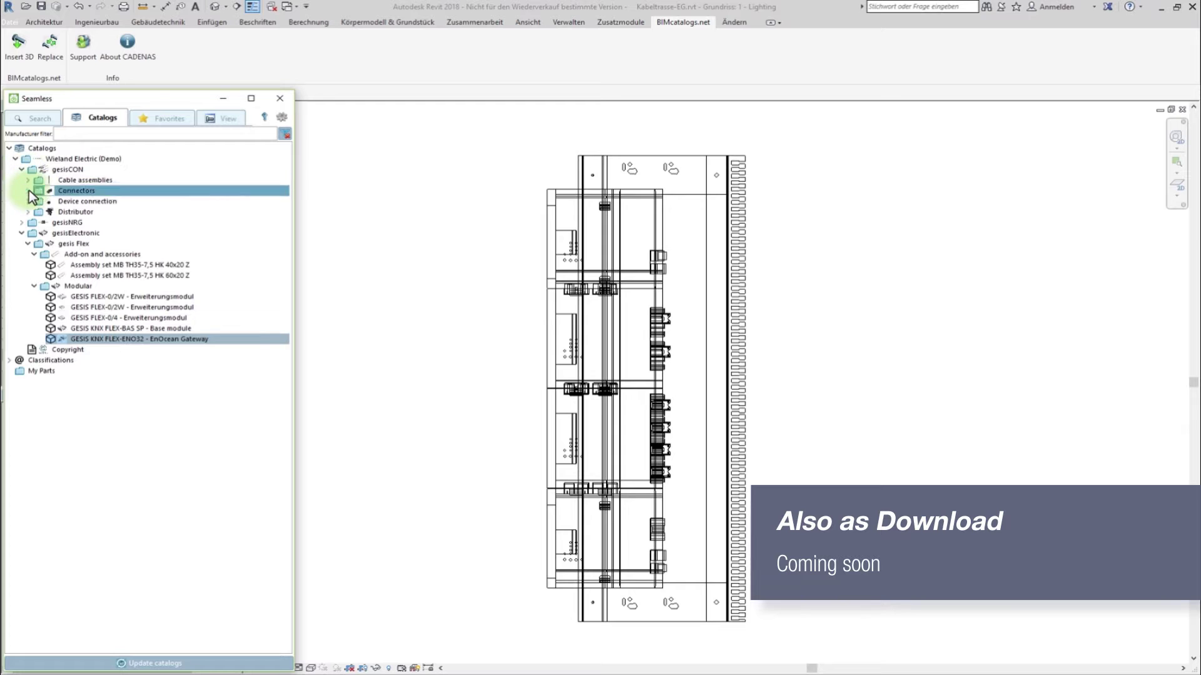
left_click(29, 191)
left_click(35, 212)
double_click(85, 224)
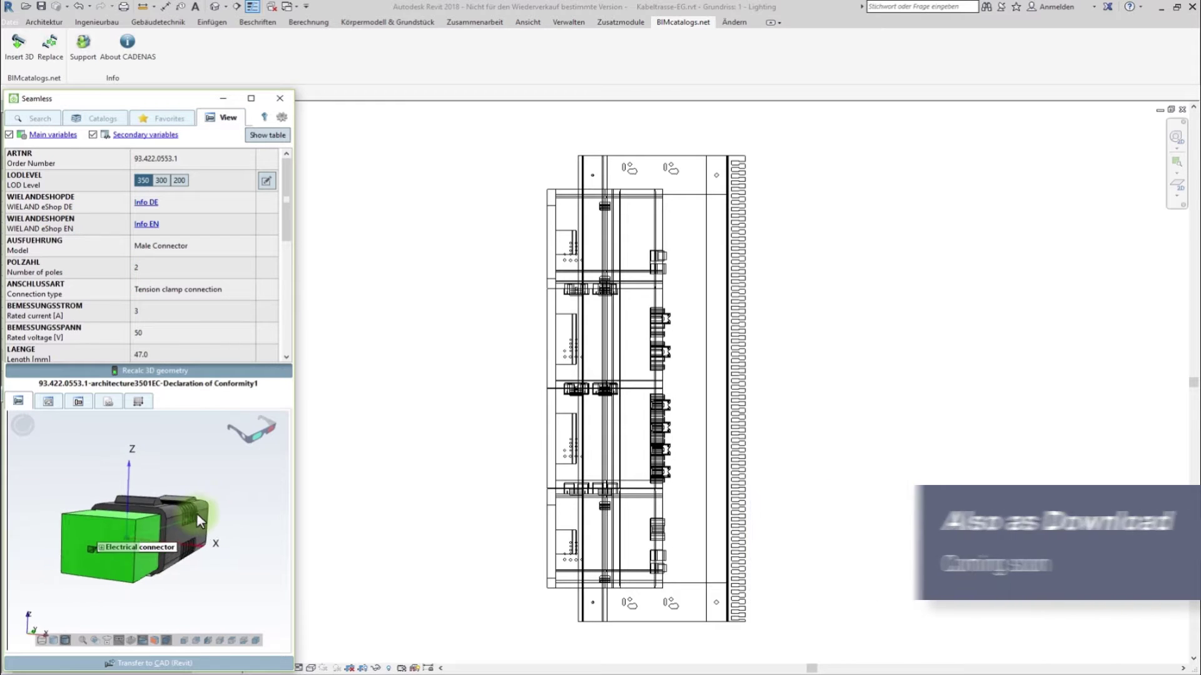
left_click(189, 668)
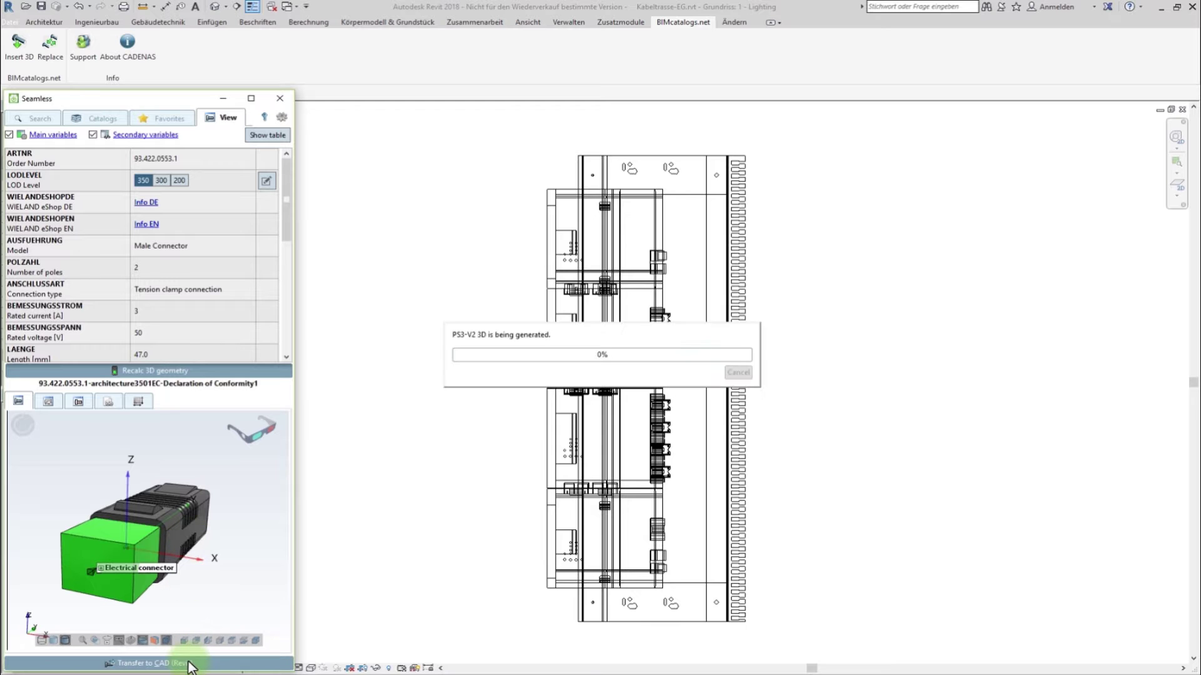
- Place the male connector, snap it onto the module's fitting, and frame the assembly
left_click(668, 558)
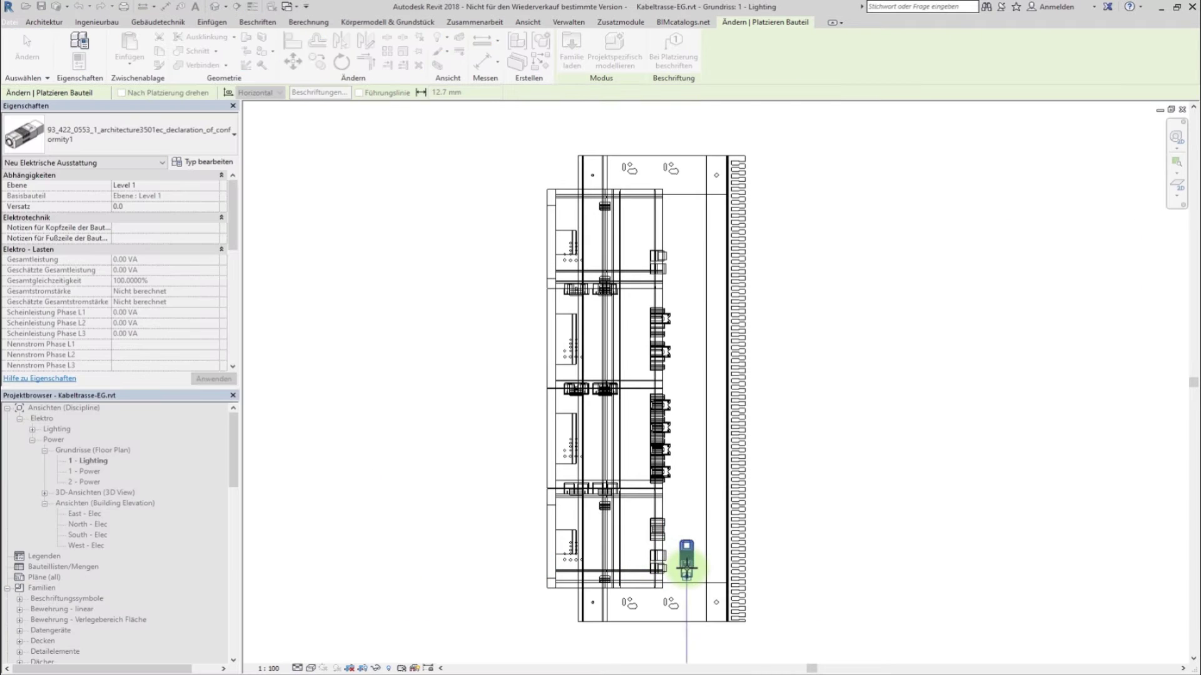
scroll(684, 563, "up", 3)
scroll(685, 563, "up", 2)
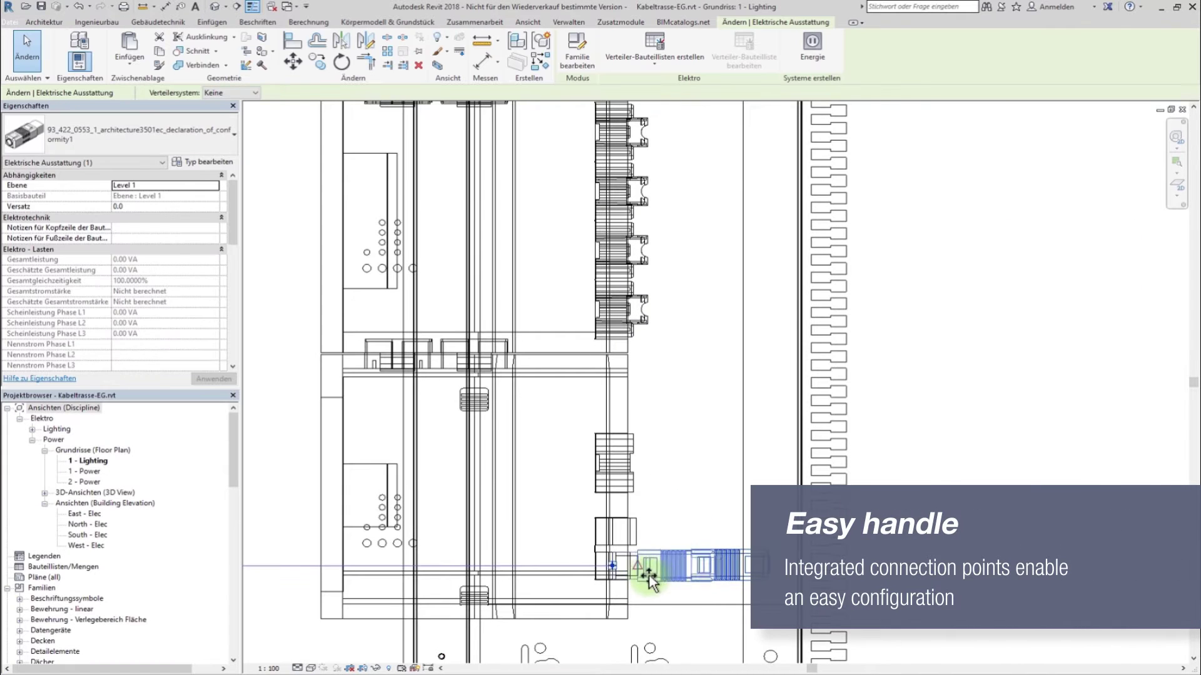
left_click_drag(648, 577, 666, 576)
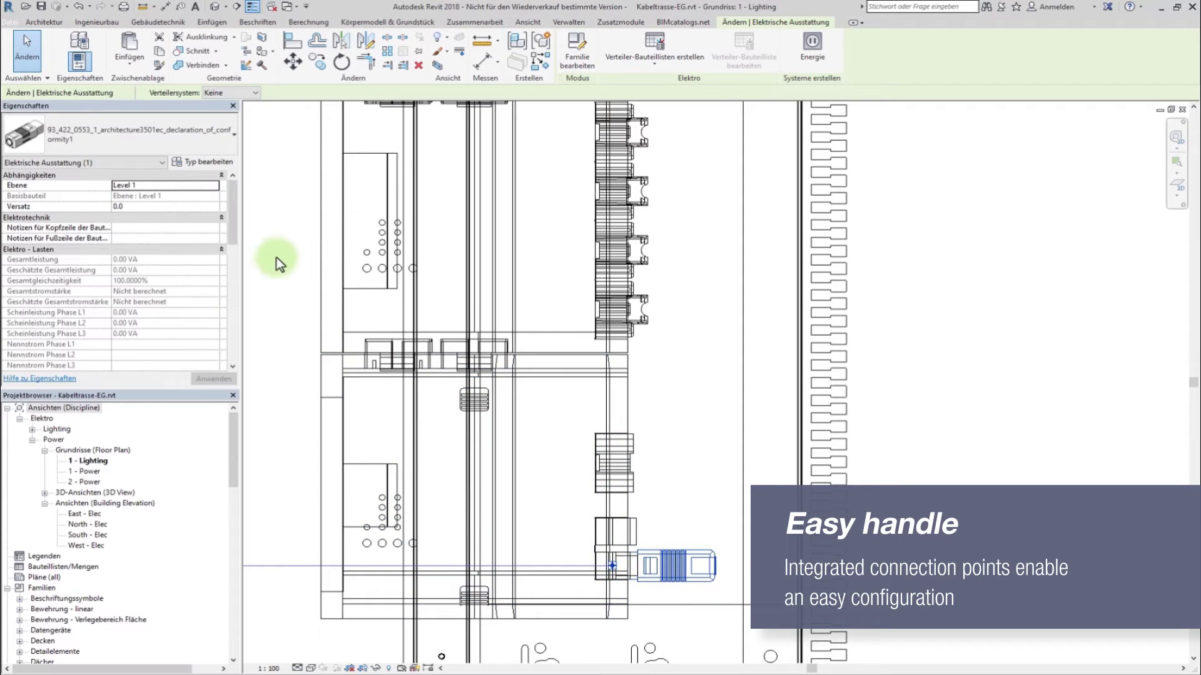
left_click(705, 310)
middle_click_drag(705, 310, 782, 338)
left_click_drag(740, 348, 632, 316)
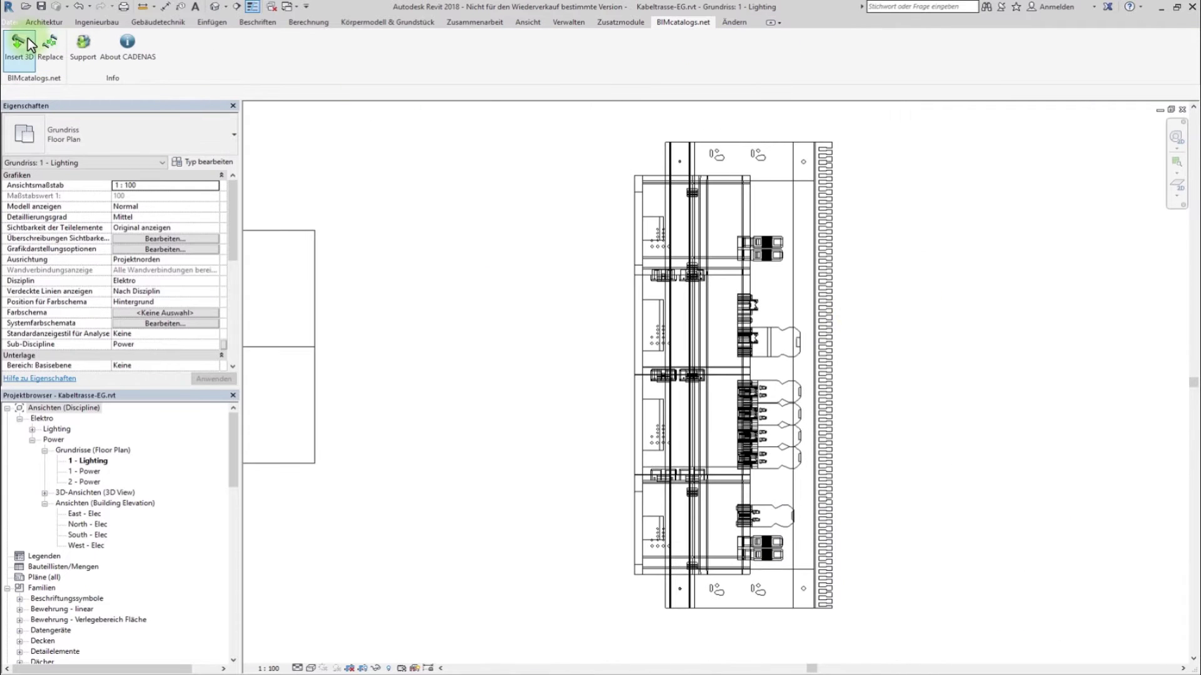
- Open the gesisNRG 5G2.5 flat cable in the catalog and preview it
left_click(28, 45)
left_click(22, 328)
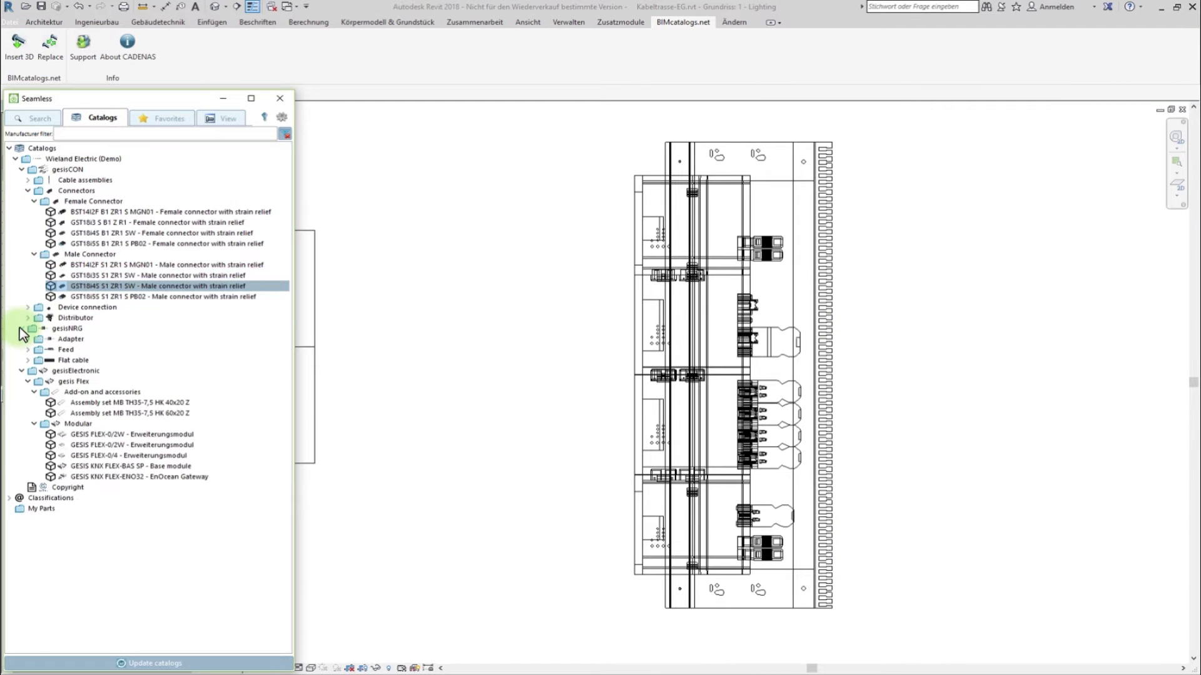
left_click(28, 360)
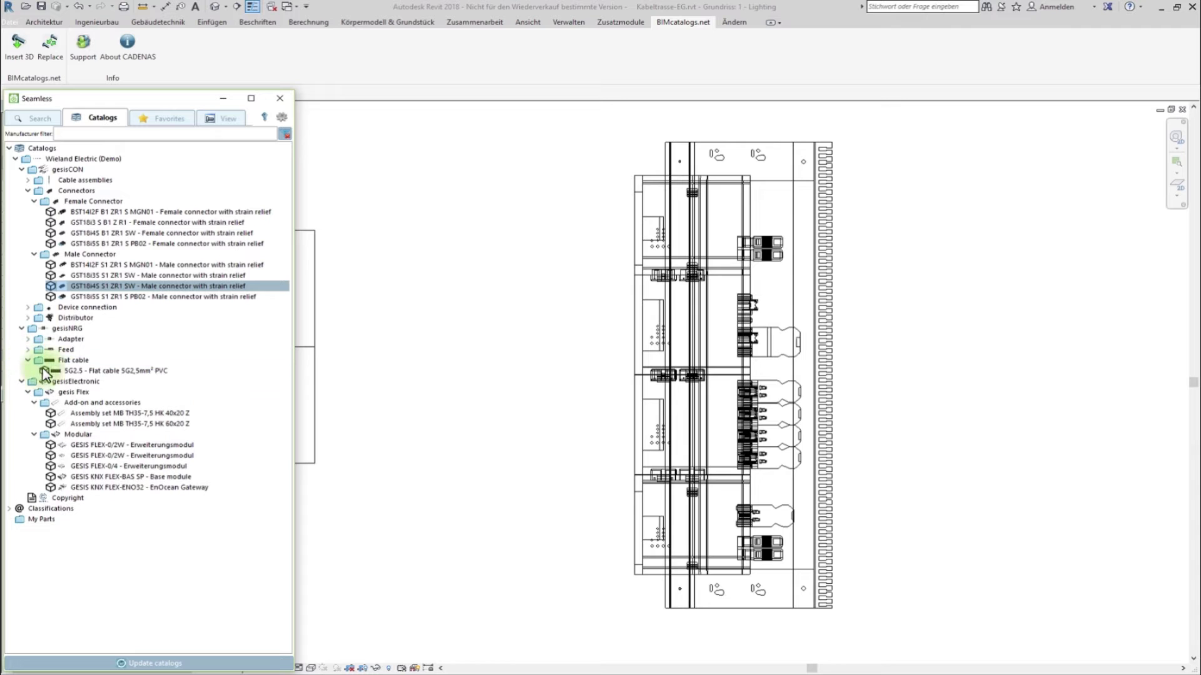
double_click(85, 372)
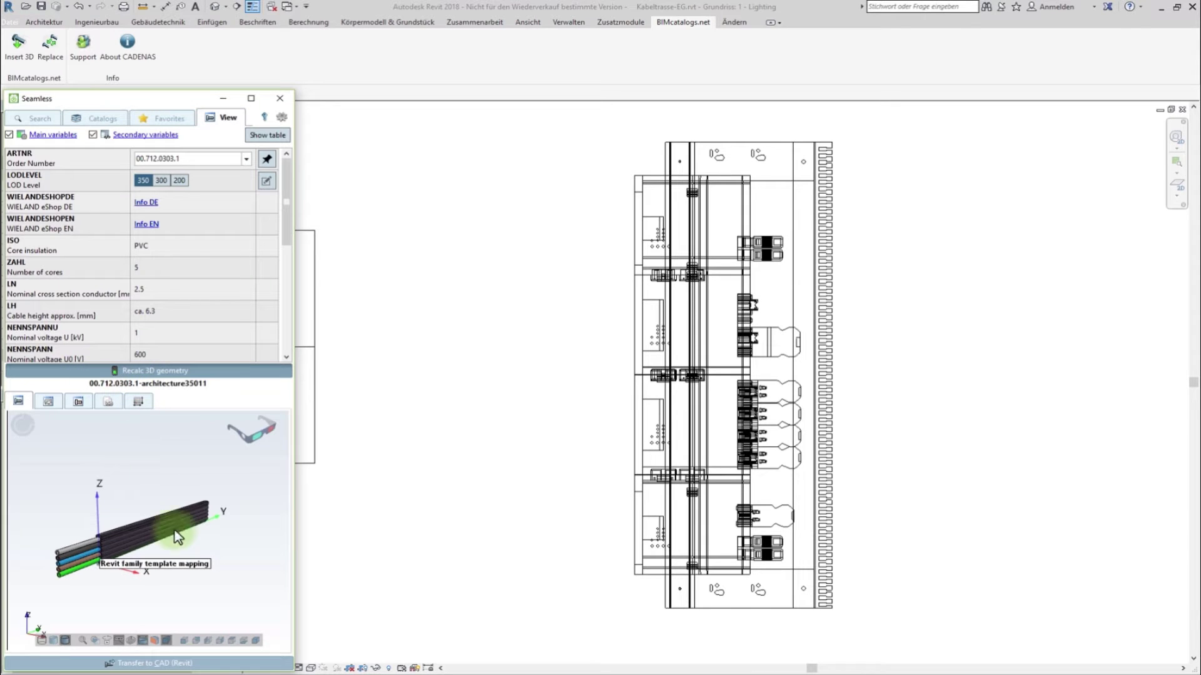
mouse_move(174, 530)
left_mouse_down()
mouse_move(181, 561)
mouse_move(165, 561)
left_mouse_up()
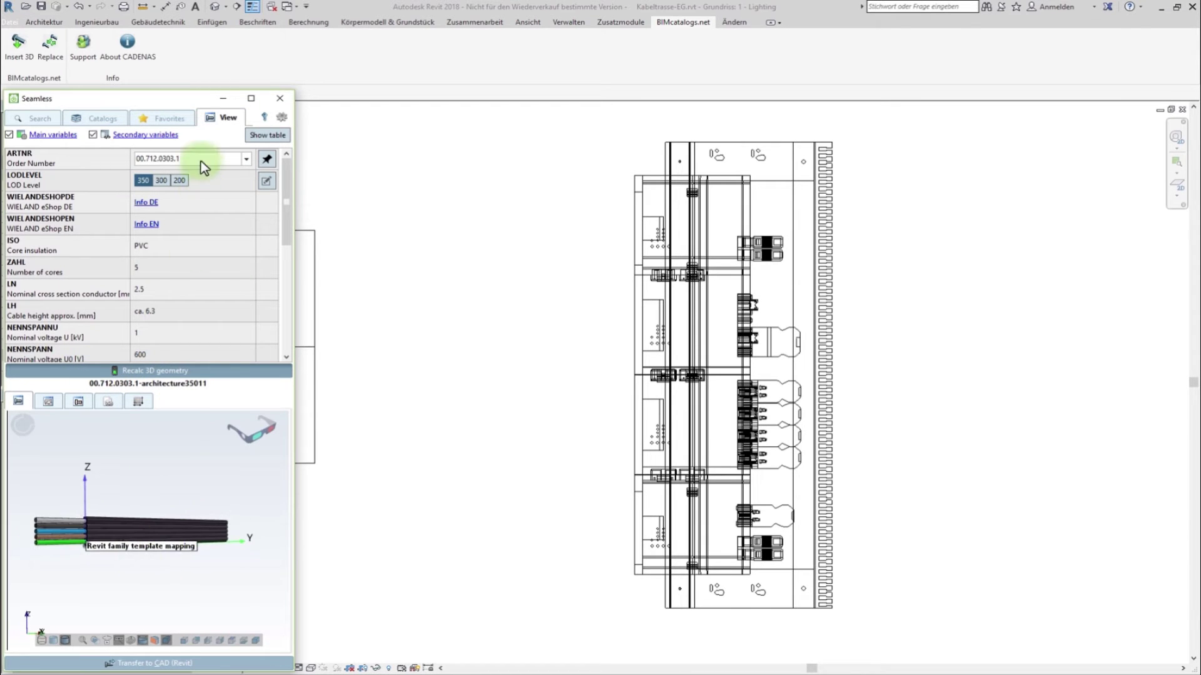
- Choose flat cable variant 00.712.0303.7 and place it left of the rail assembly
left_click(200, 181)
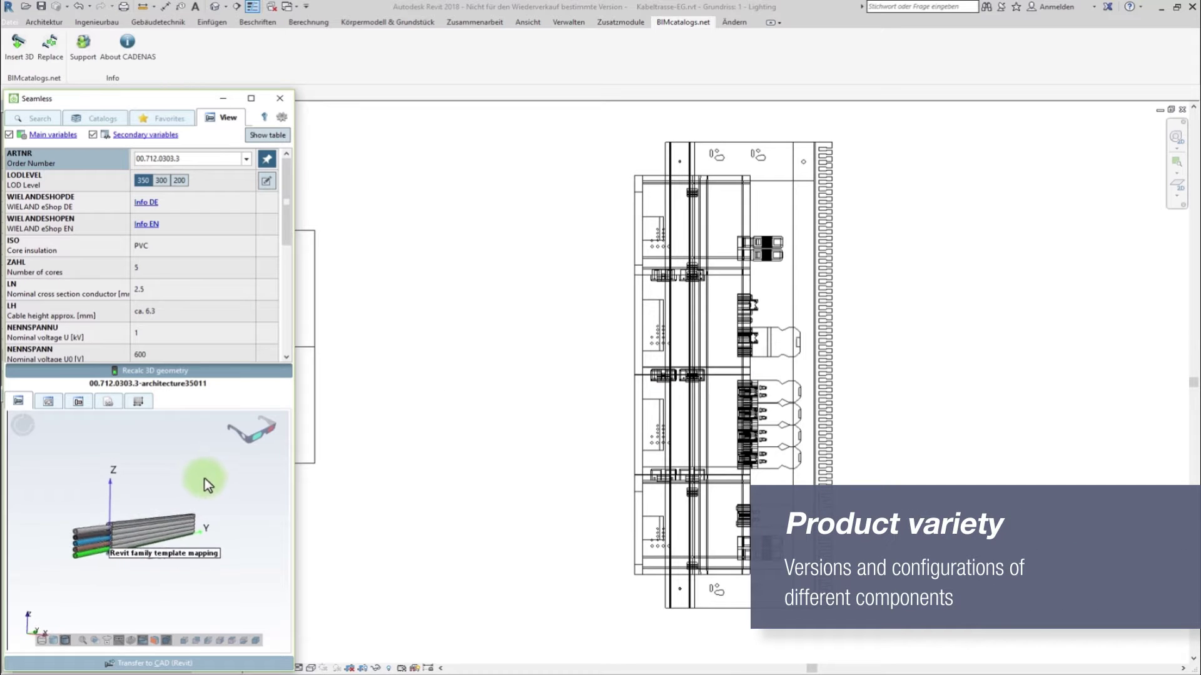
left_click(199, 160)
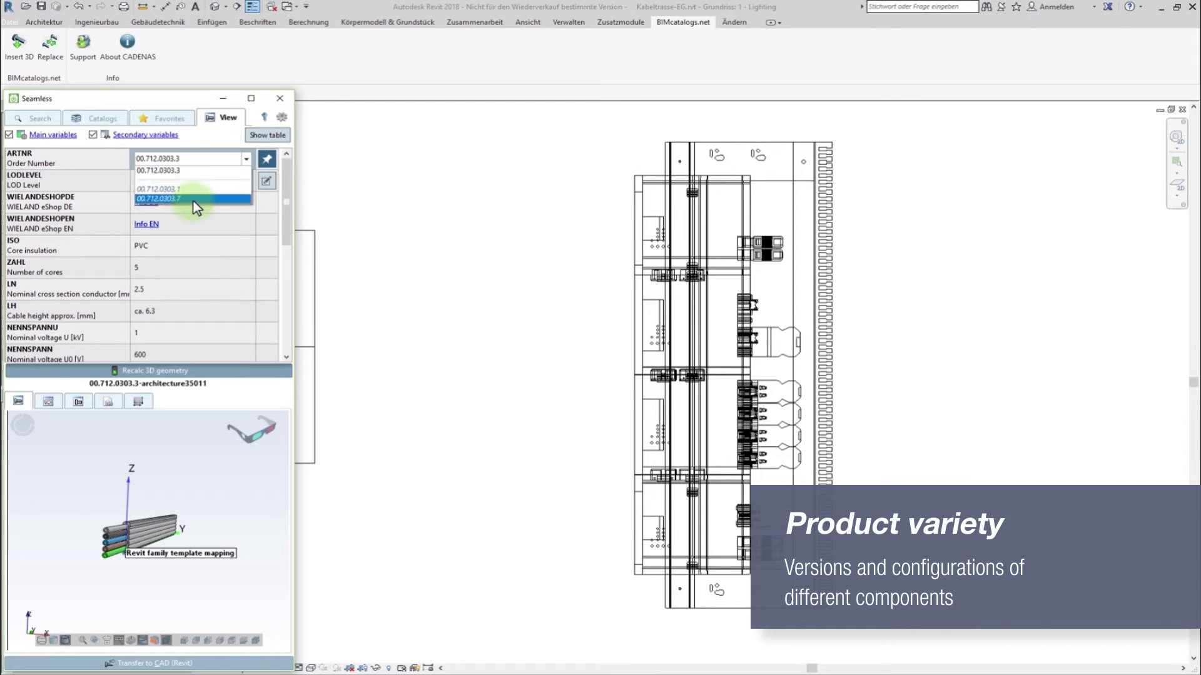
left_click(192, 200)
left_click_drag(193, 434, 212, 528)
left_click(208, 666)
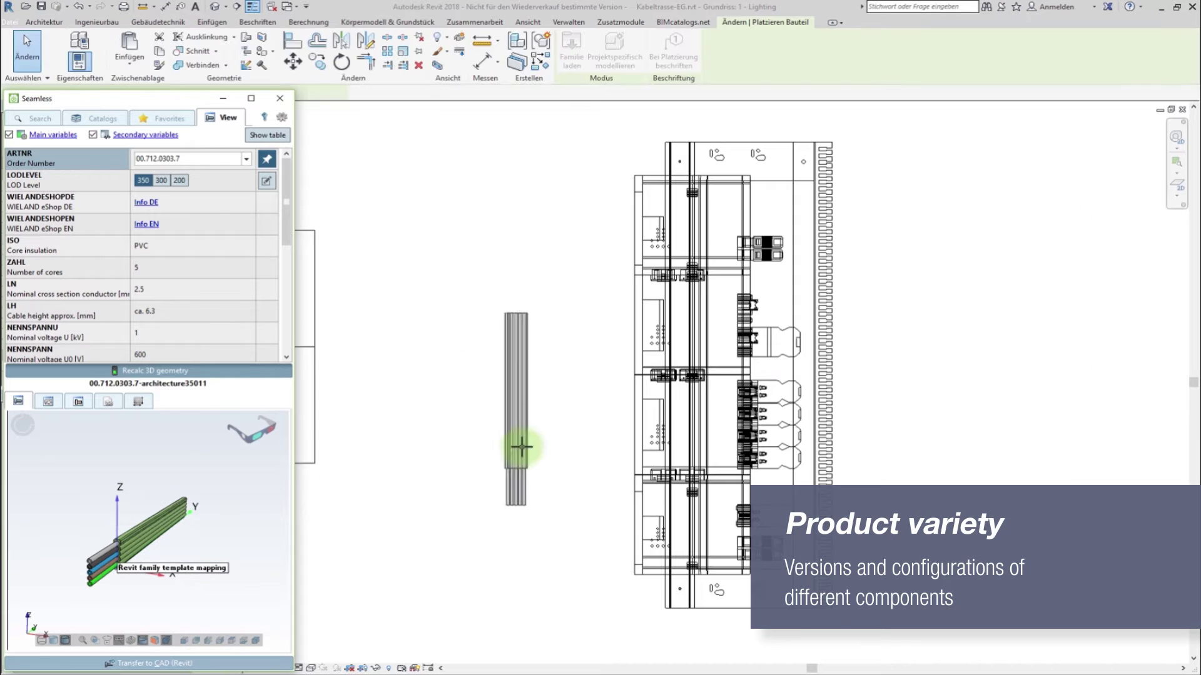
left_click(611, 392)
left_click(19, 44)
- Place the 91.020.5453.0 feed connector from the catalog onto the flat cable
left_click(94, 117)
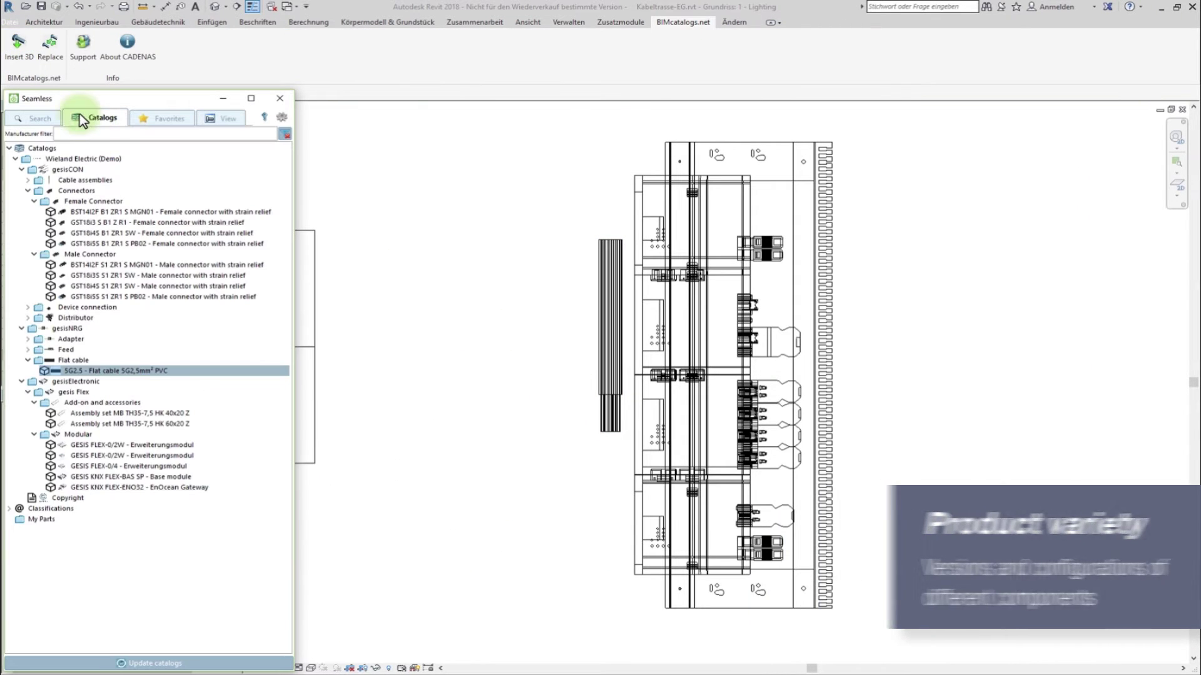
left_click(28, 181)
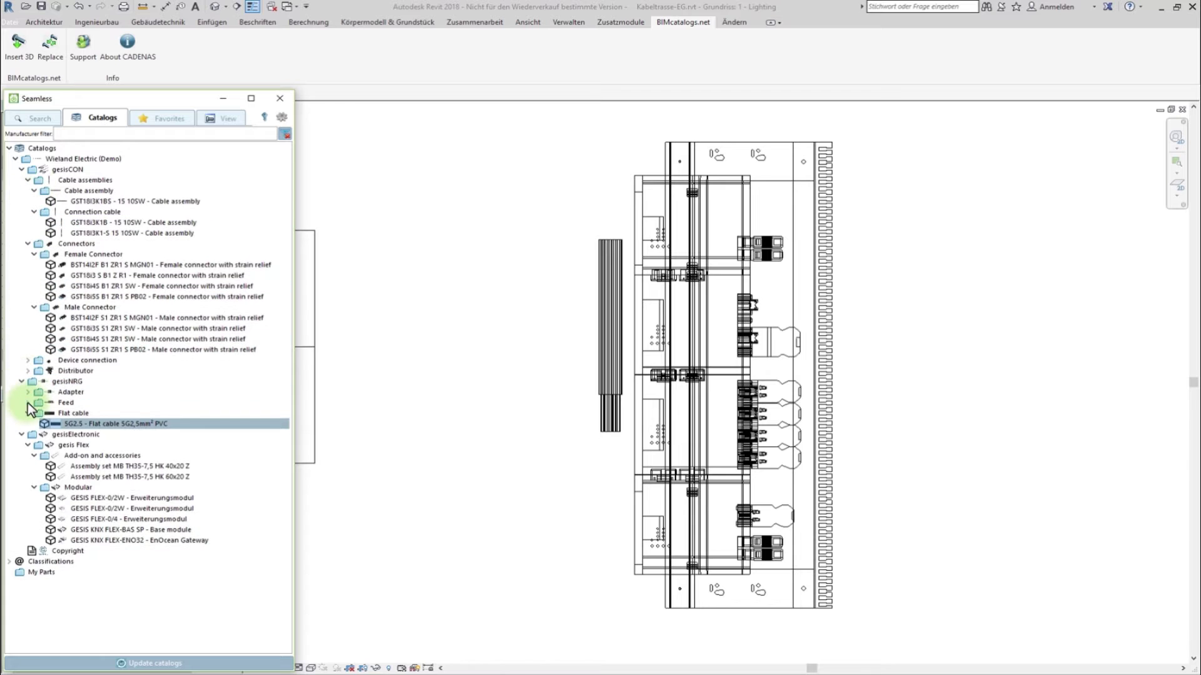
left_click(27, 403)
double_click(94, 424)
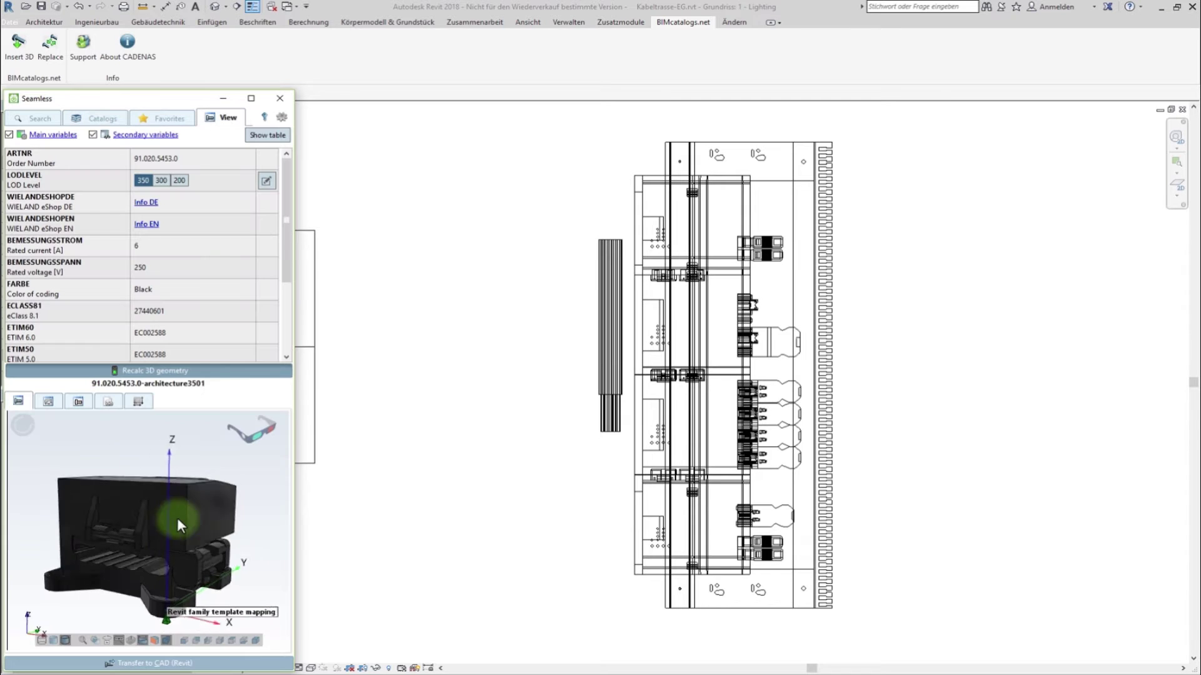
left_click(209, 664)
left_click(619, 378)
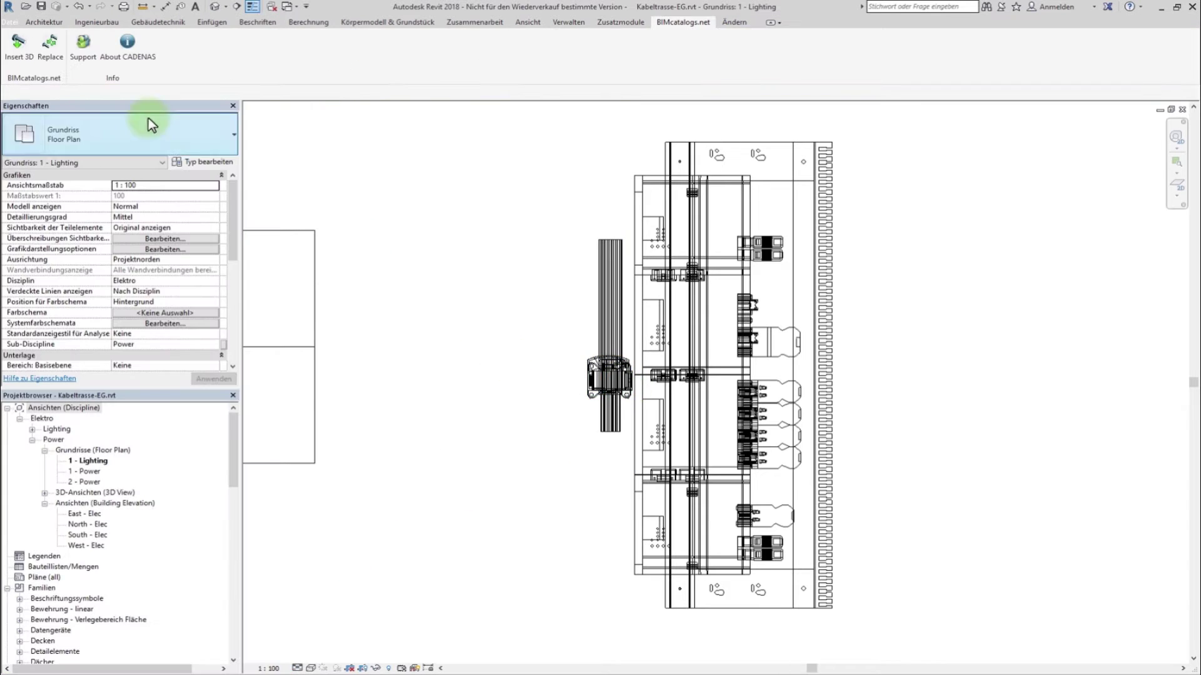
- Add the 92.050.1553.1 power supply system onto the flat cable
left_click(27, 375)
double_click(78, 413)
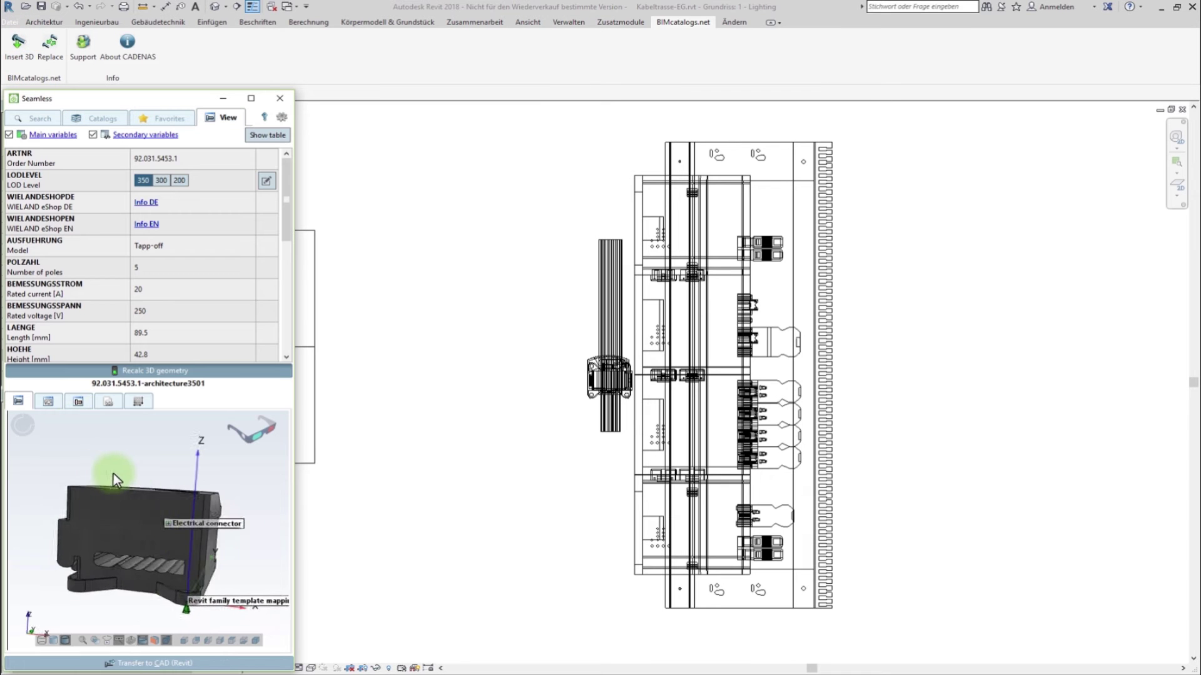
left_click(94, 118)
double_click(100, 410)
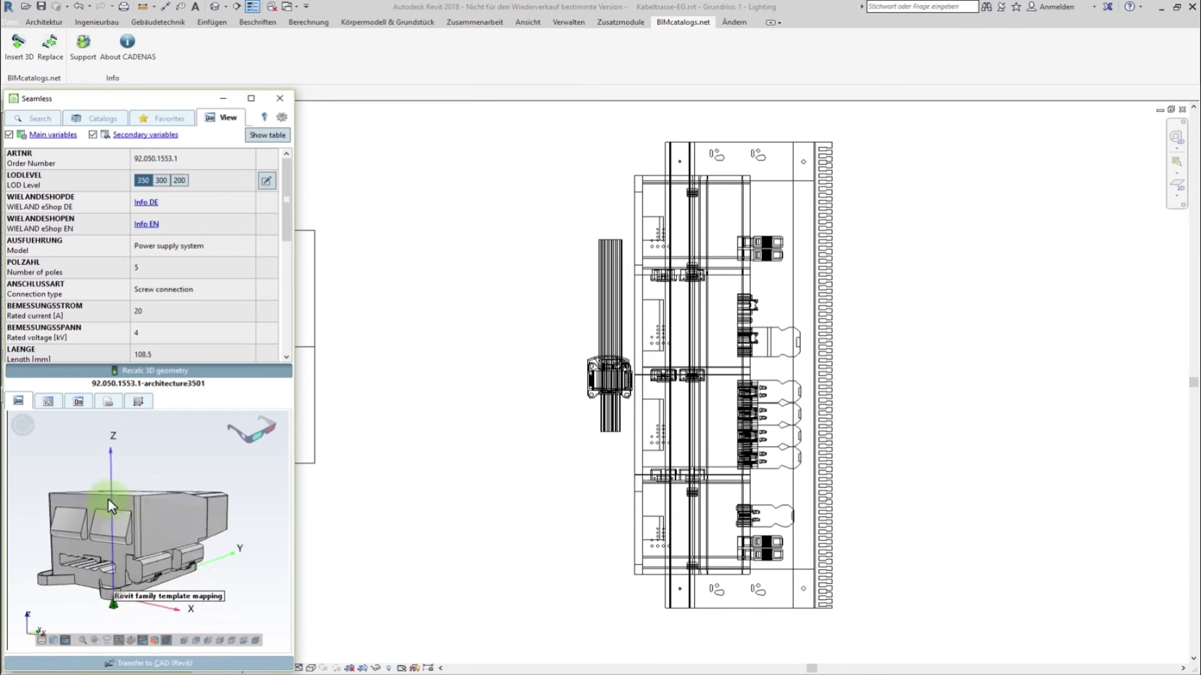
left_click(158, 664)
left_click(610, 378)
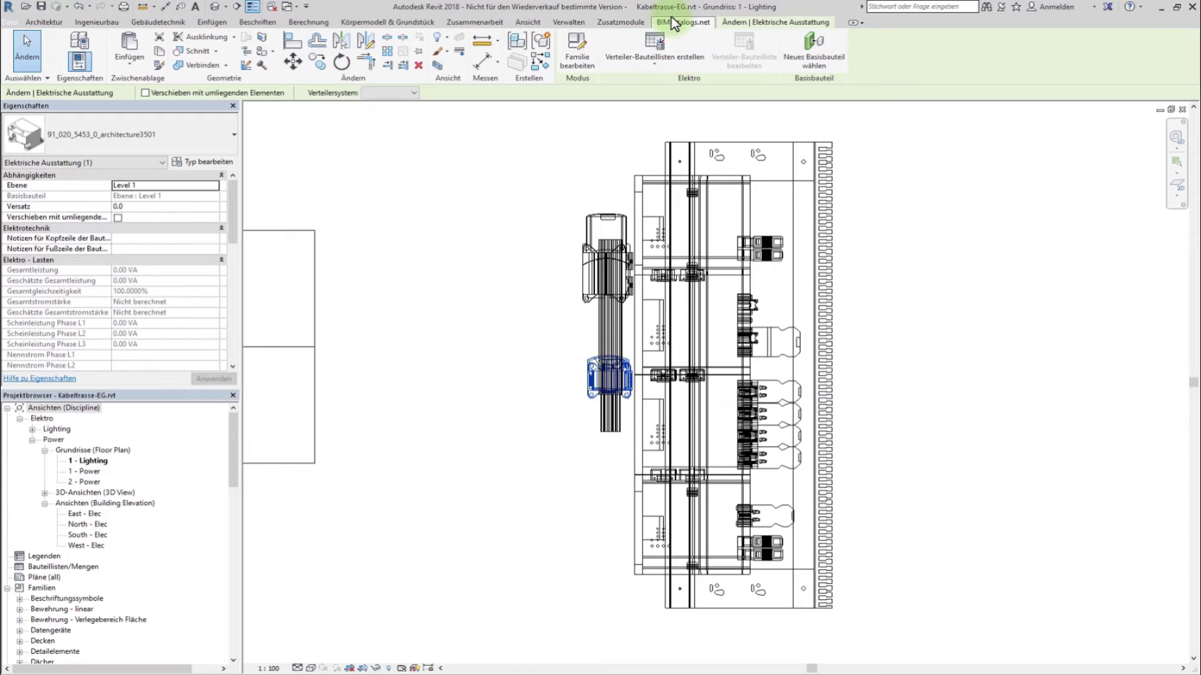
- Replace the lower flat-cable part with the GST18I3I B1H F7V SW adapter (92.031.5453.1)
left_click(675, 23)
left_click(50, 45)
left_click(464, 220)
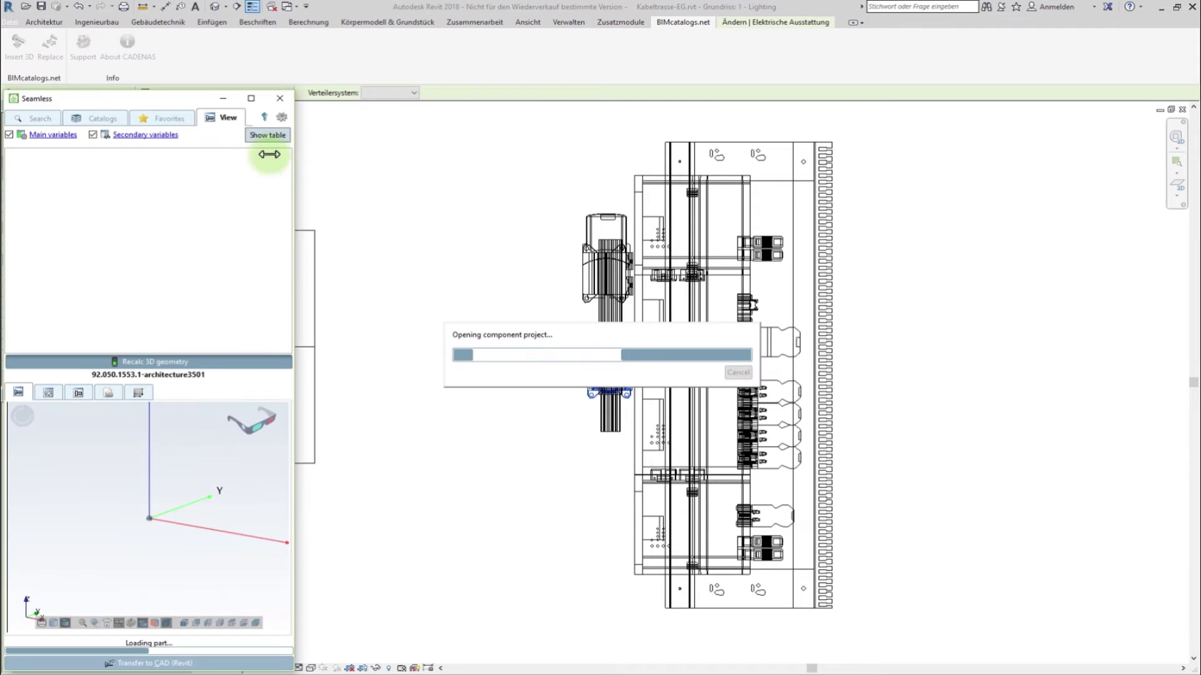
left_click(106, 119)
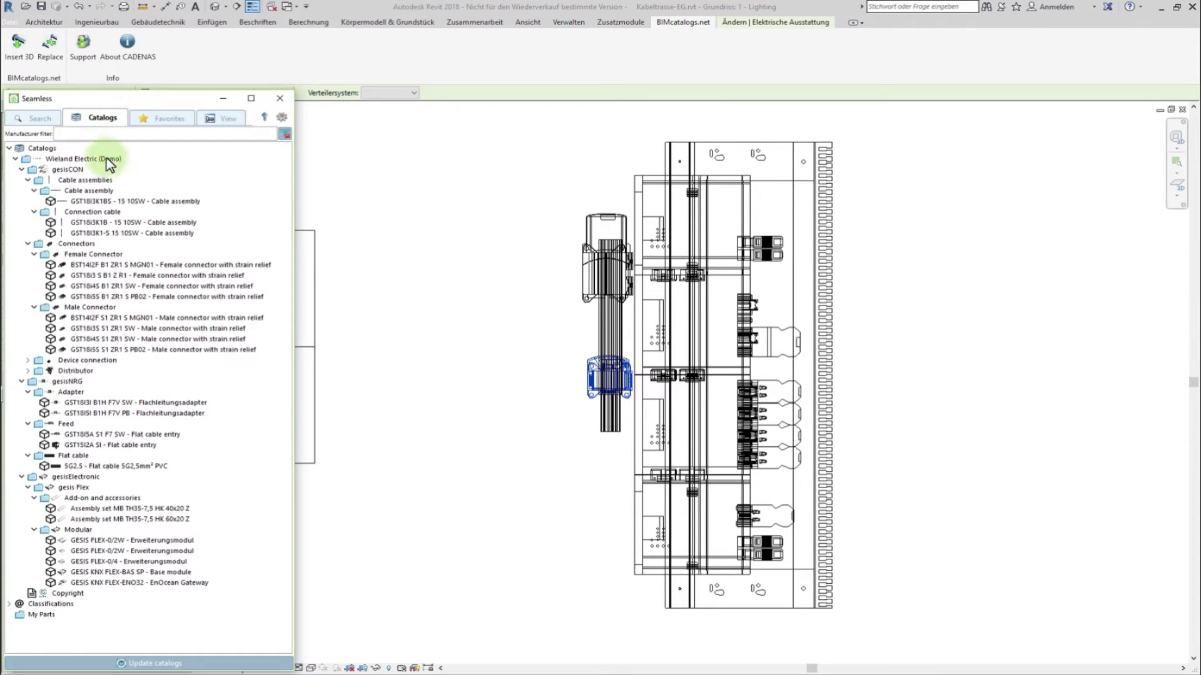
left_click(111, 403)
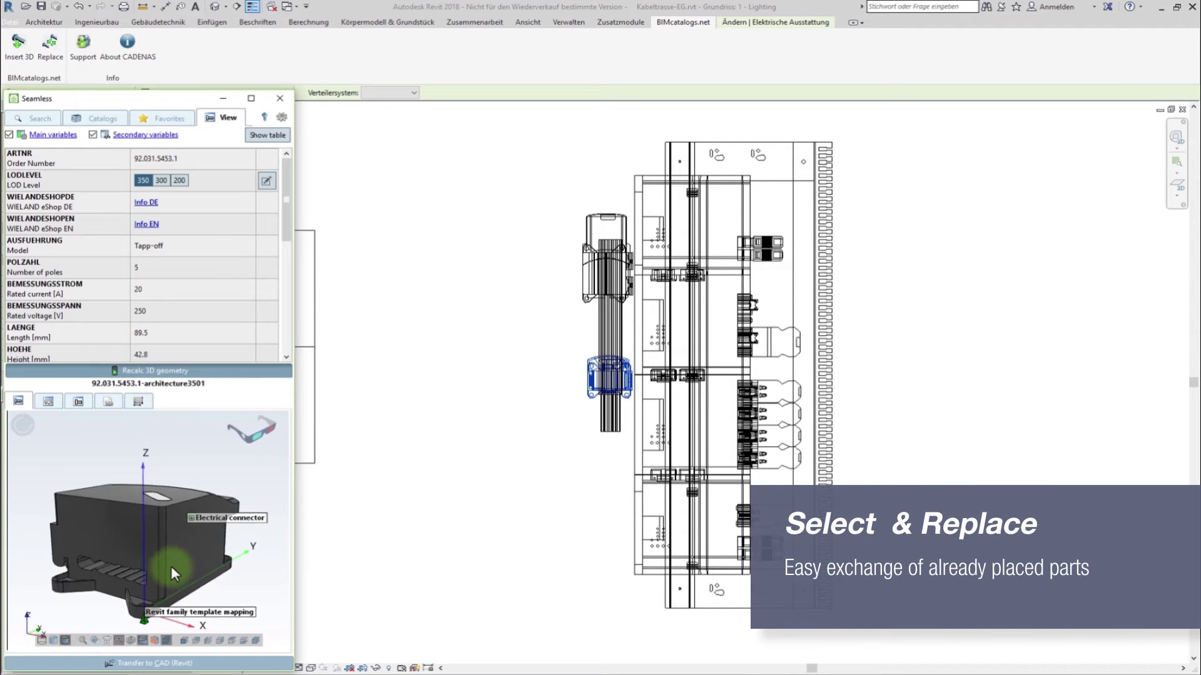
mouse_move(172, 568)
left_mouse_down()
mouse_move(167, 579)
mouse_move(186, 562)
mouse_move(188, 583)
left_mouse_up()
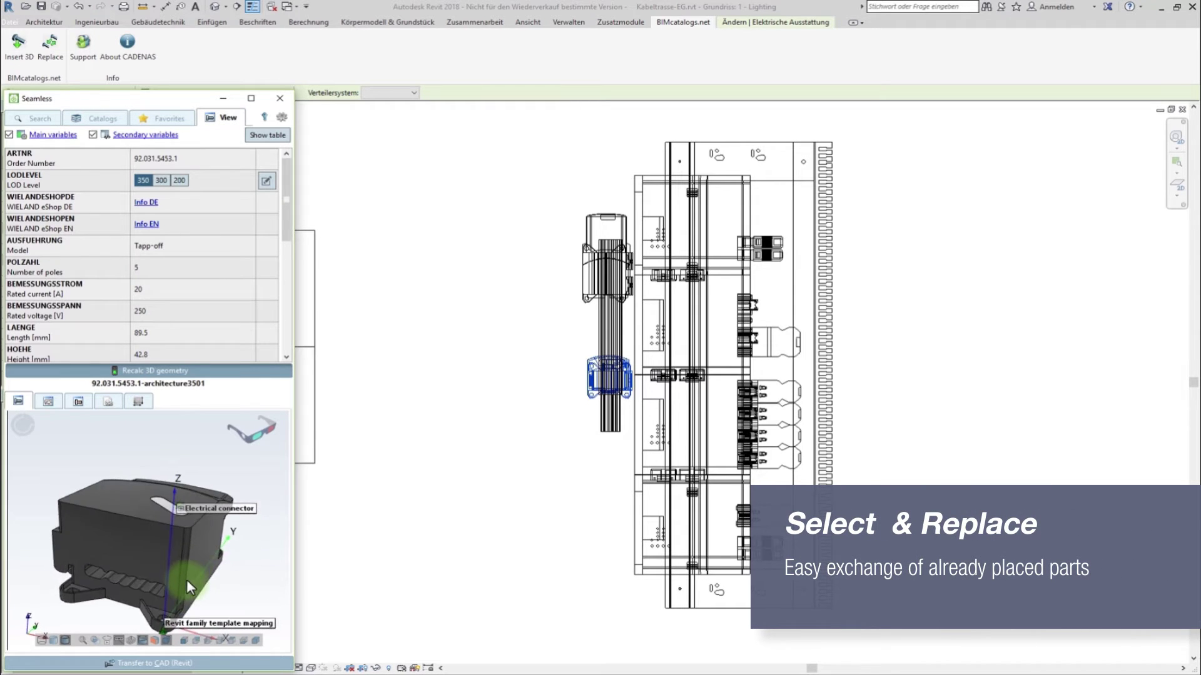
left_click(185, 661)
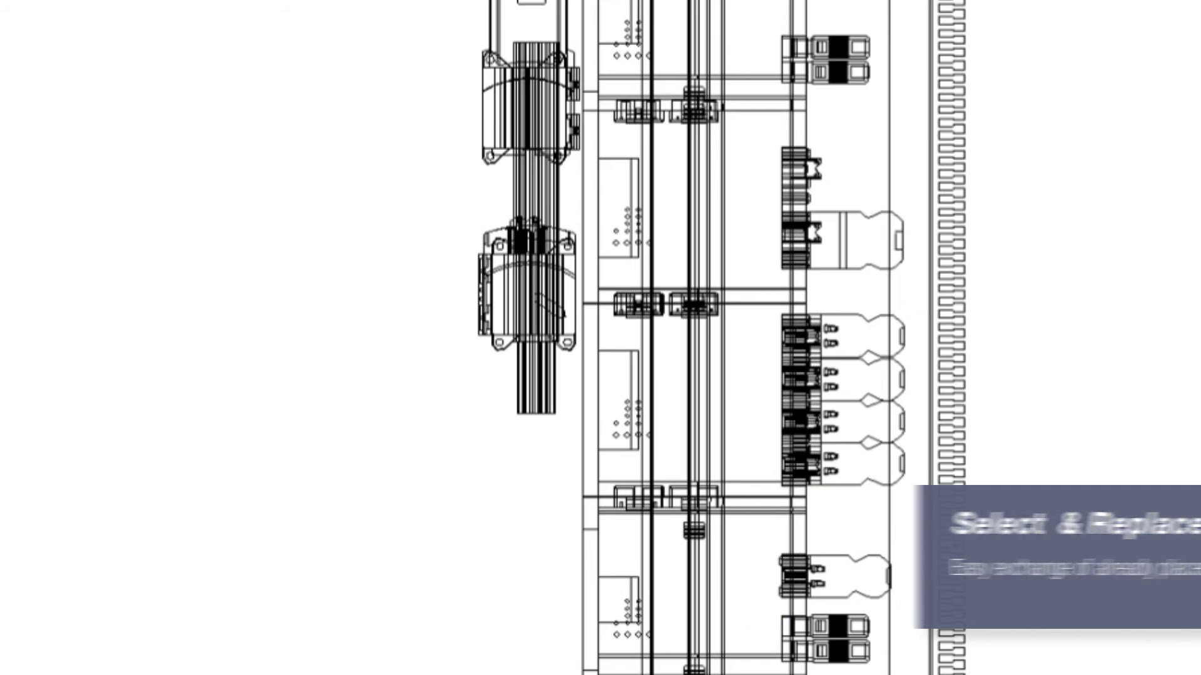
left_click(494, 291)
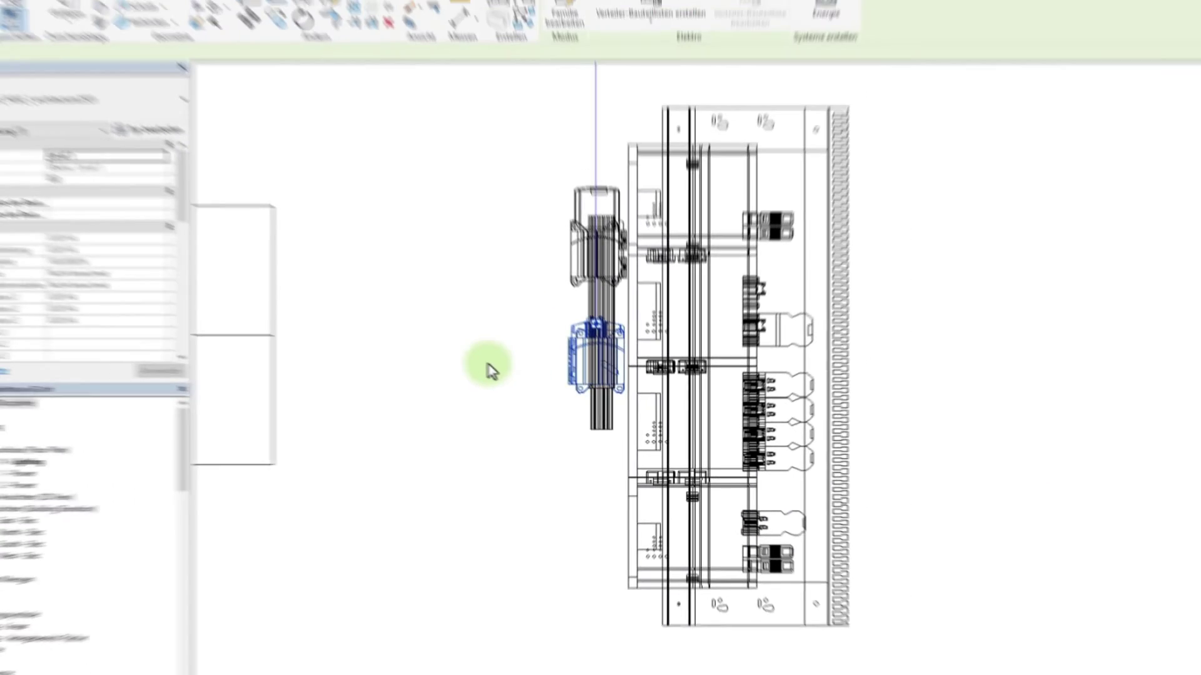
- Rotate the whole window-selected assembly 90° to horizontal with RO
left_click(507, 373)
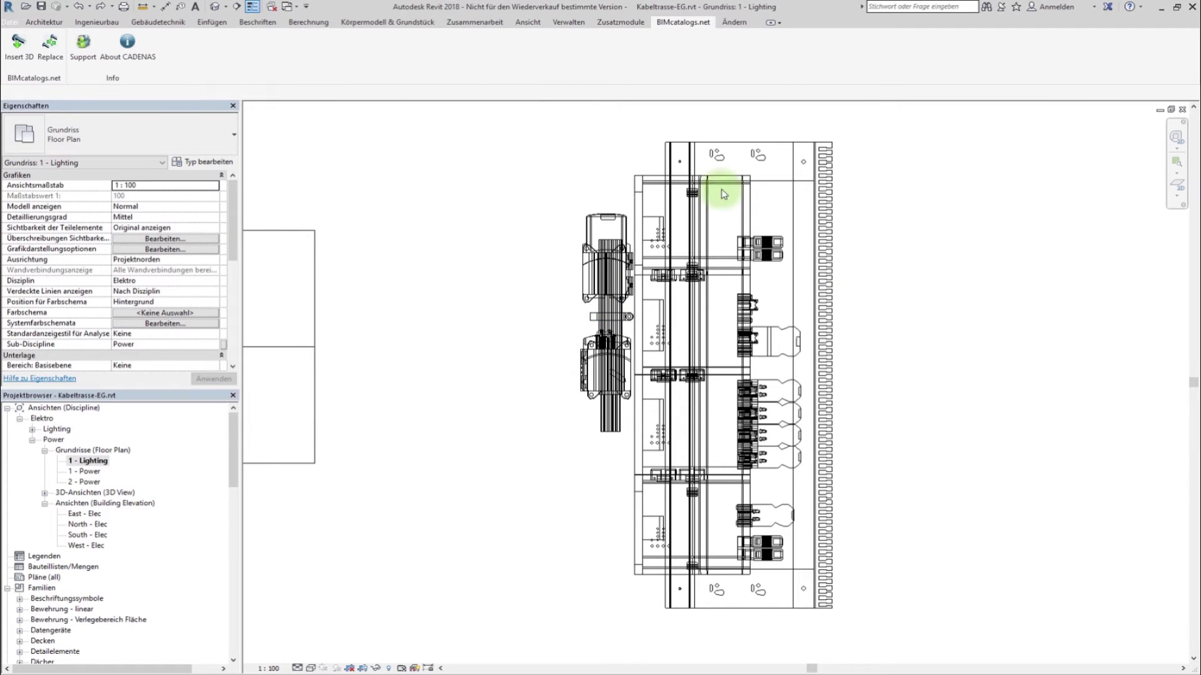
left_click_drag(519, 108, 904, 635)
key("r")
key("o")
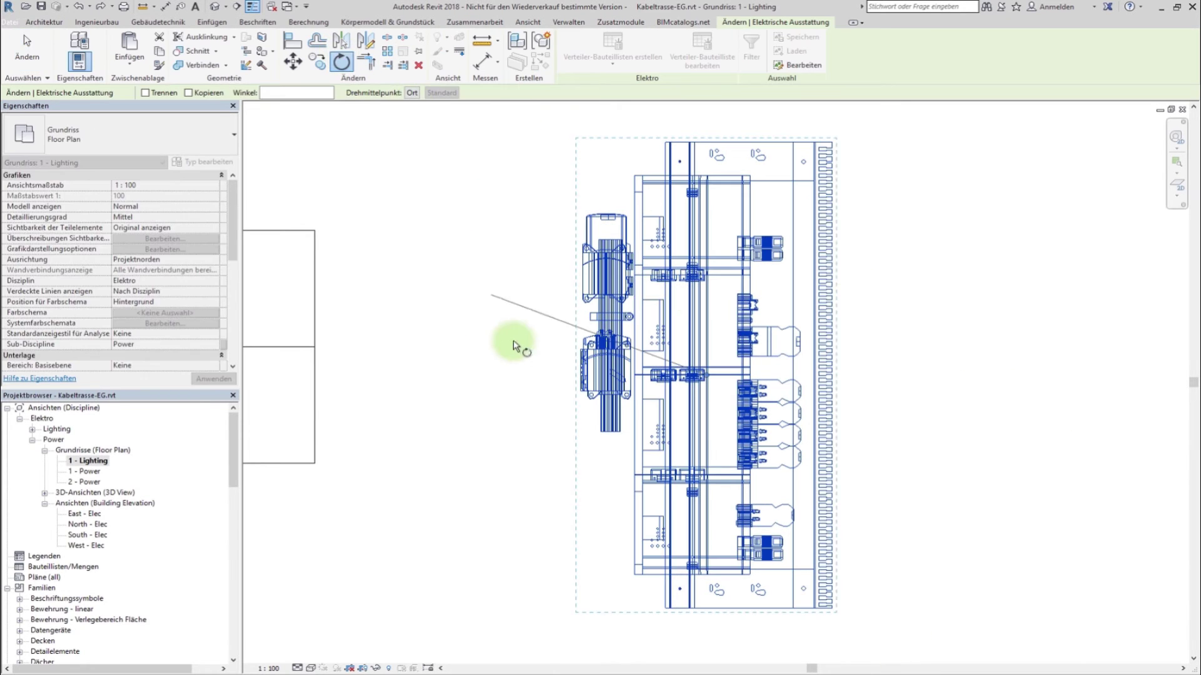
type("90")
key("Return")
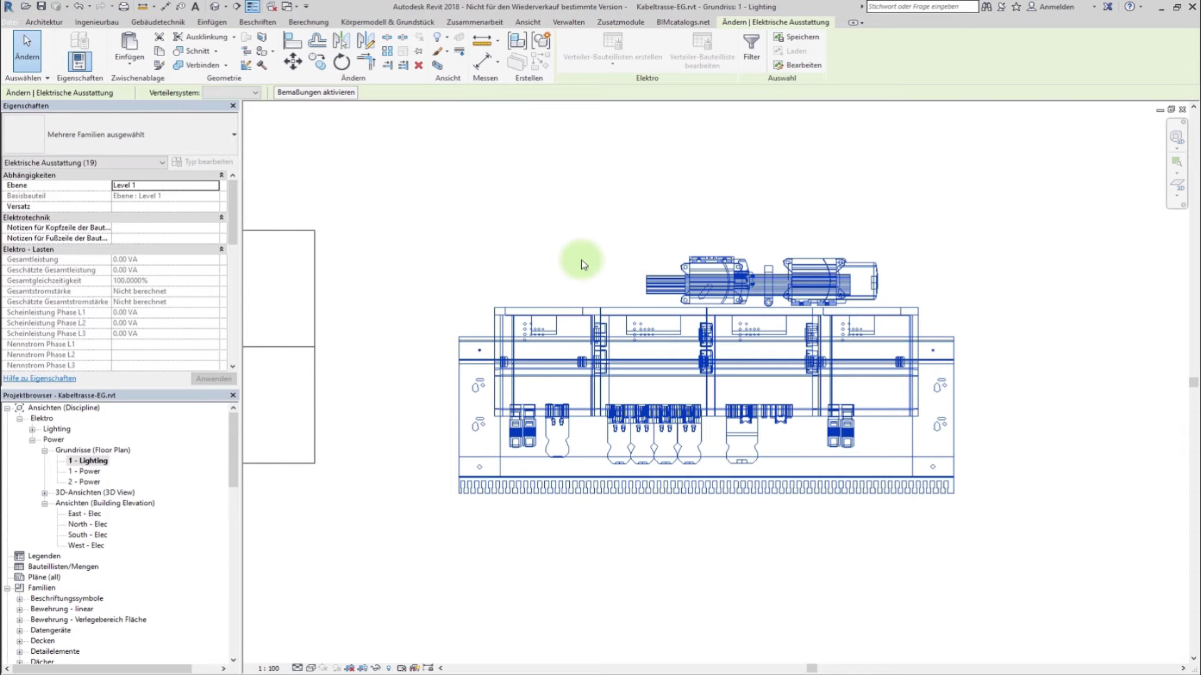
scroll(813, 313, "down", 3)
key("Escape")
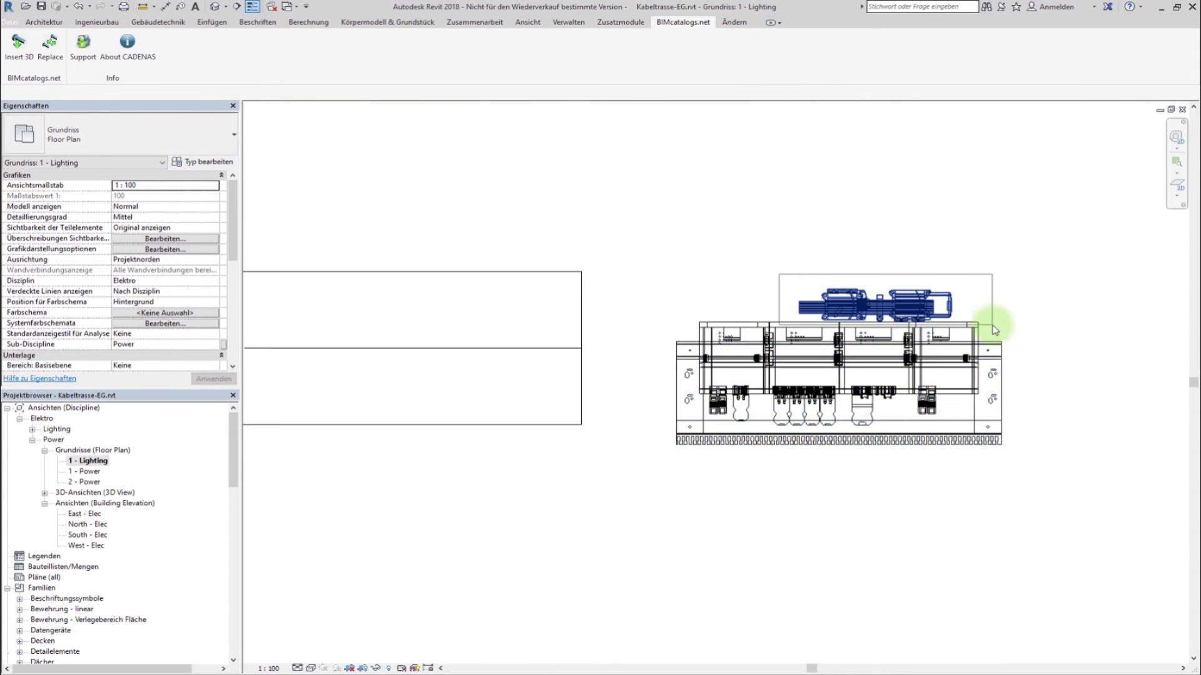
- Move all 19 electrical components inside the cable tray outline
left_click_drag(779, 275, 992, 326)
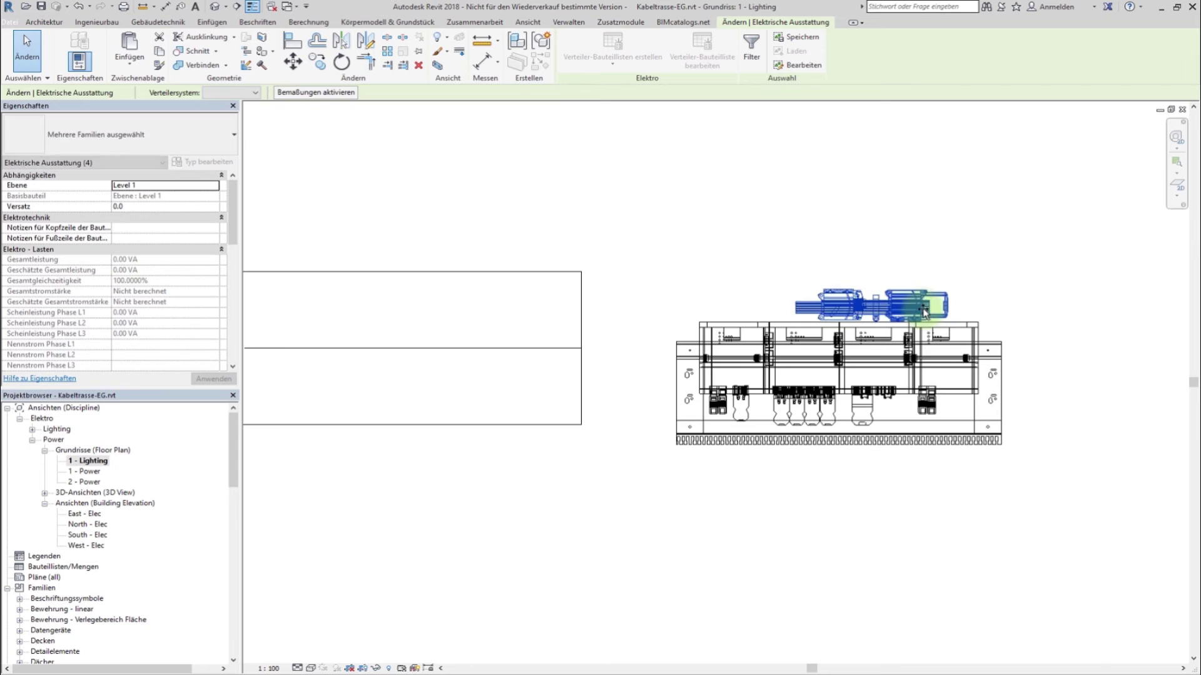
scroll(832, 295, "up", 3)
scroll(819, 295, "down", 1)
left_click(565, 288)
left_click_drag(524, 247, 1136, 568)
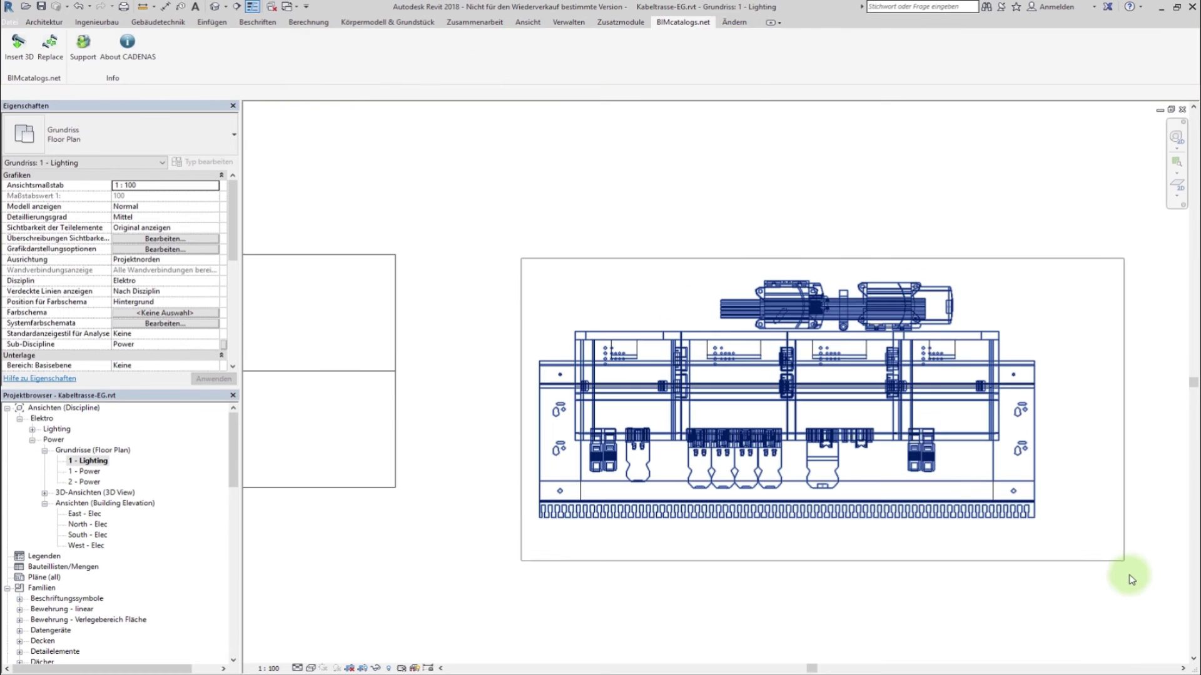
left_click_drag(790, 388, 157, 373)
middle_click_drag(509, 402, 1136, 397)
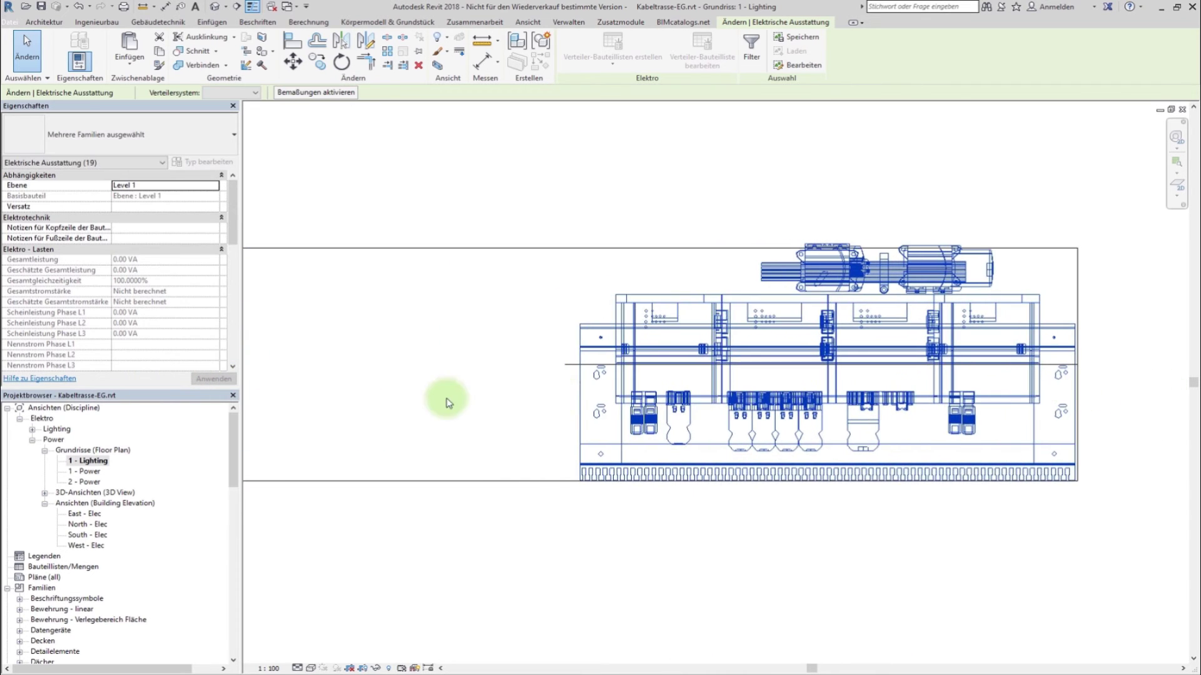
left_click(443, 402)
- Switch to the 3D view, centre the model and select the cable tray
left_click(214, 6)
mouse_move(569, 408)
middle_mouse_down()
mouse_move(899, 303)
mouse_move(839, 407)
middle_mouse_up()
left_click(565, 509)
mouse_move(571, 491)
middle_mouse_down("shift")
mouse_move(562, 525)
mouse_move(611, 595)
mouse_move(533, 594)
mouse_move(451, 491)
mouse_move(271, 429)
mouse_move(407, 532)
middle_mouse_up("shift")
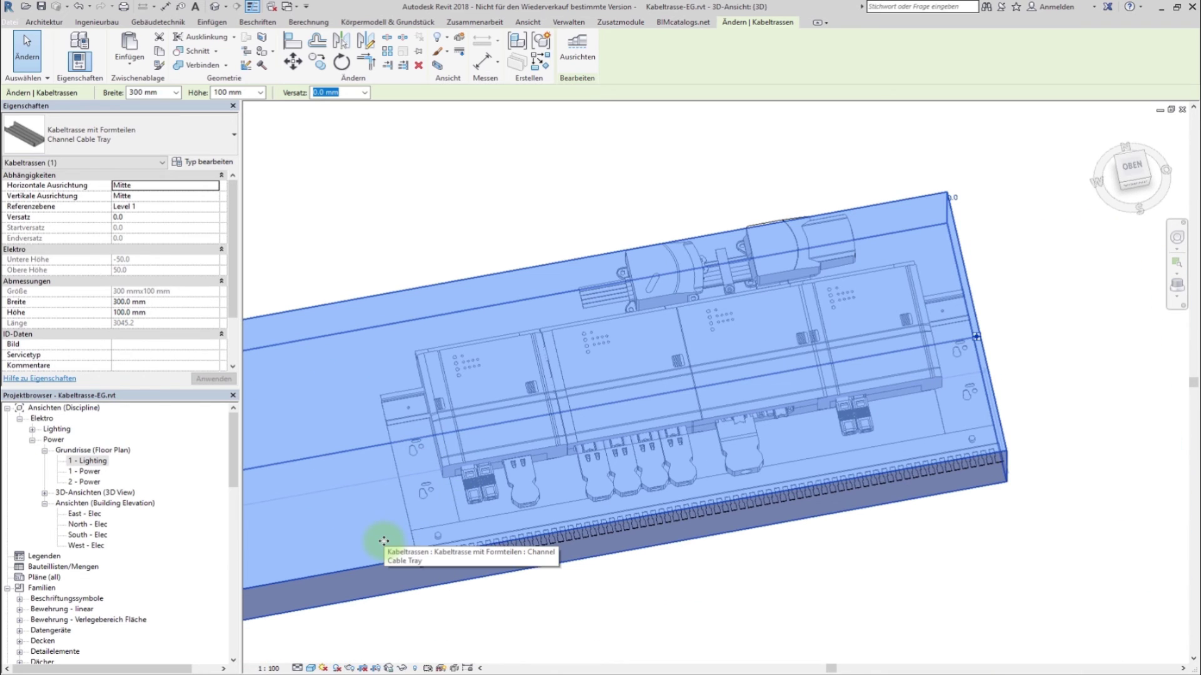
- Temporarily hide the cable tray with HH and orbit to a near front view of the assembly
key("h")
key("h")
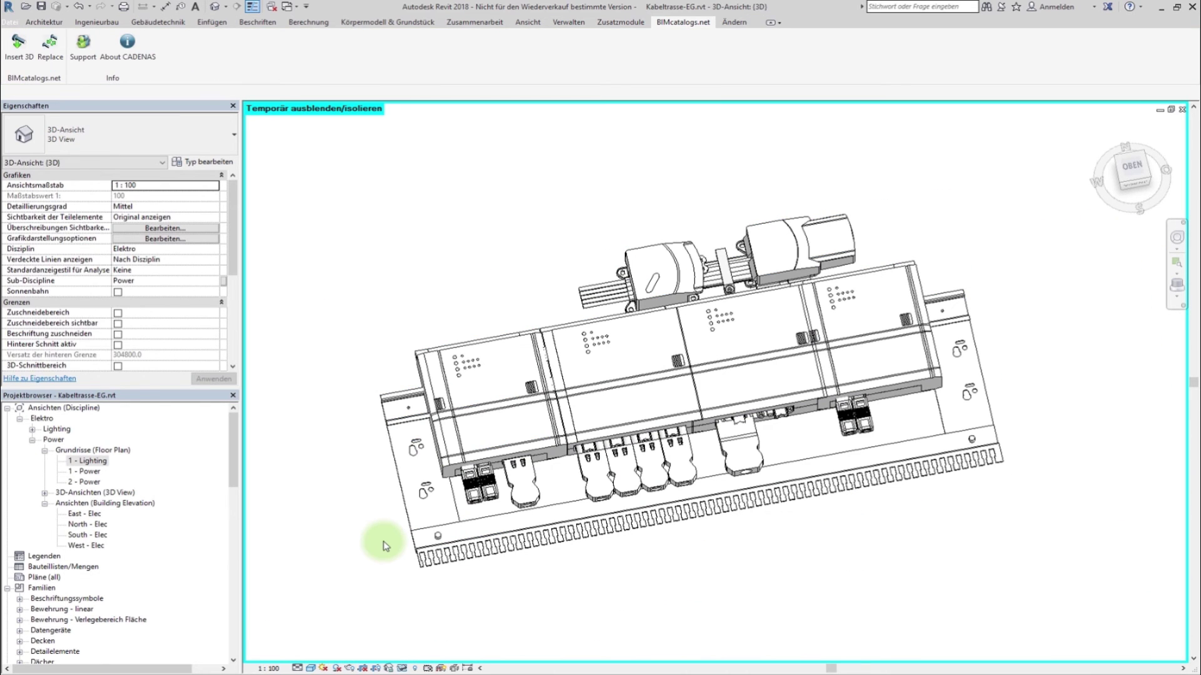
middle_click_drag(384, 546, 415, 558)
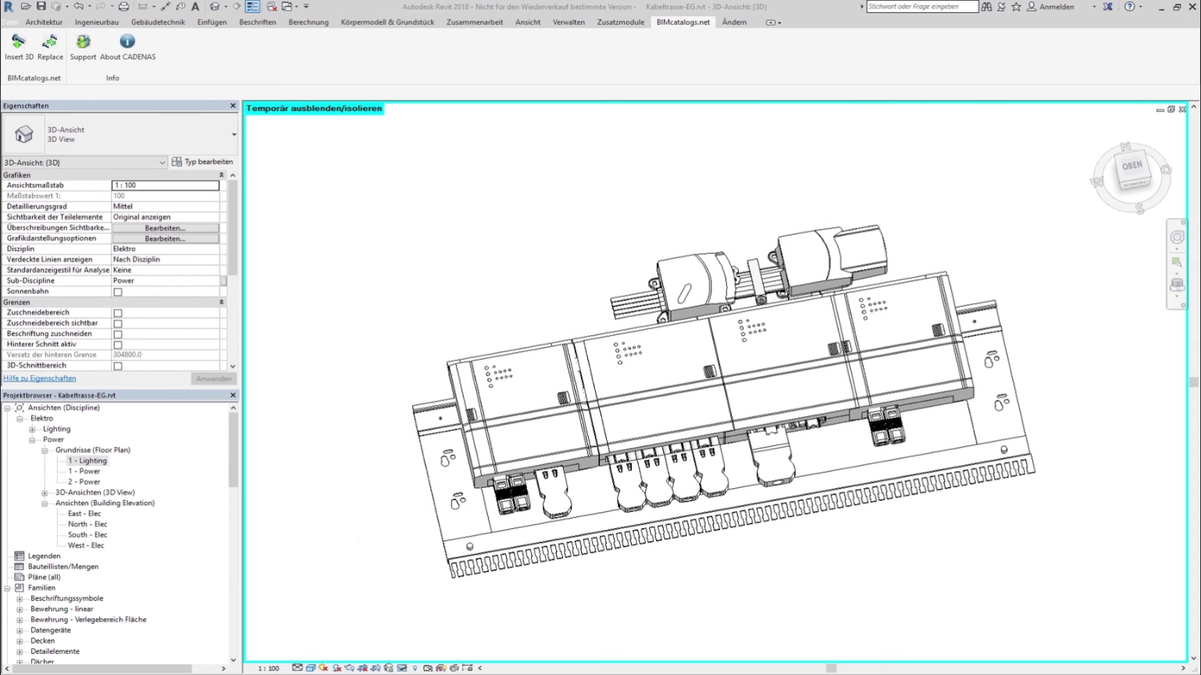
left_click(994, 431)
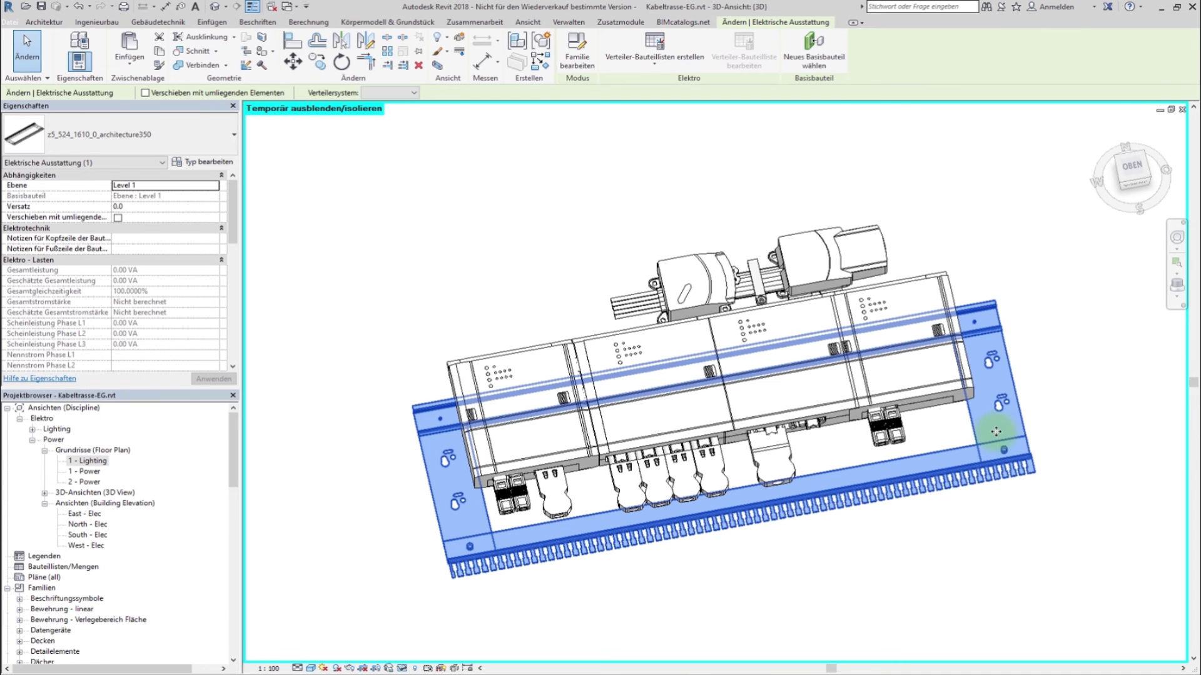
mouse_move(996, 431)
middle_mouse_down("shift")
mouse_move(971, 486)
mouse_move(951, 602)
mouse_move(965, 657)
middle_mouse_up("shift")
left_click(1029, 622)
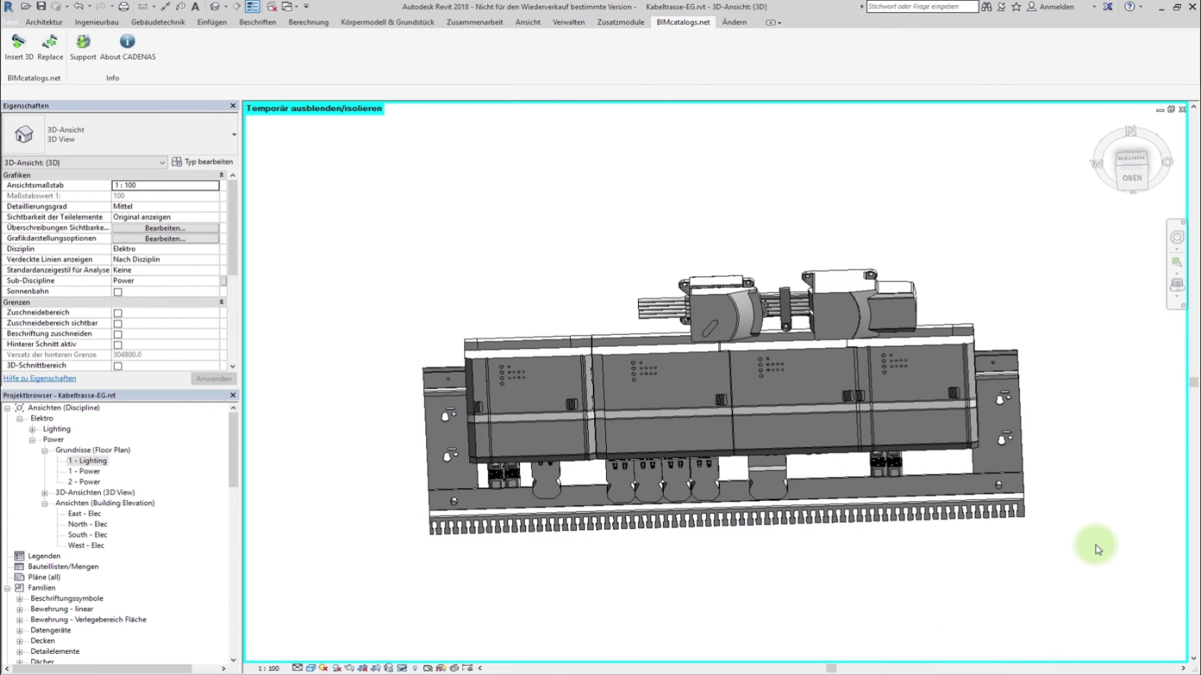